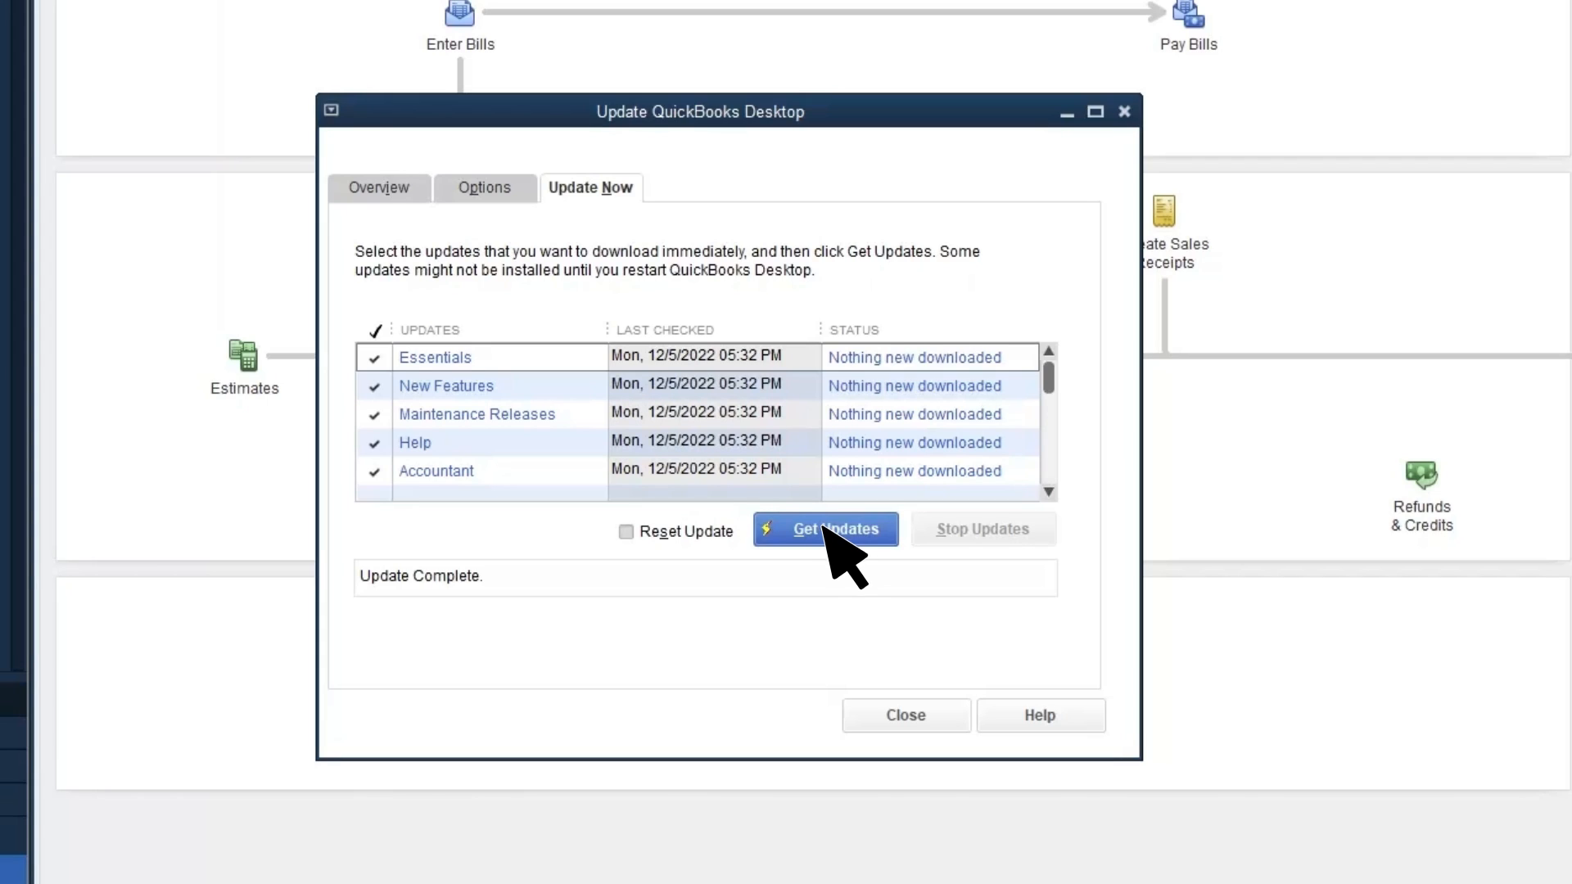
Close the Update QuickBooks Desktop window and bring up the Company menu
{"action": "left_click", "coordinate": [893, 709]}
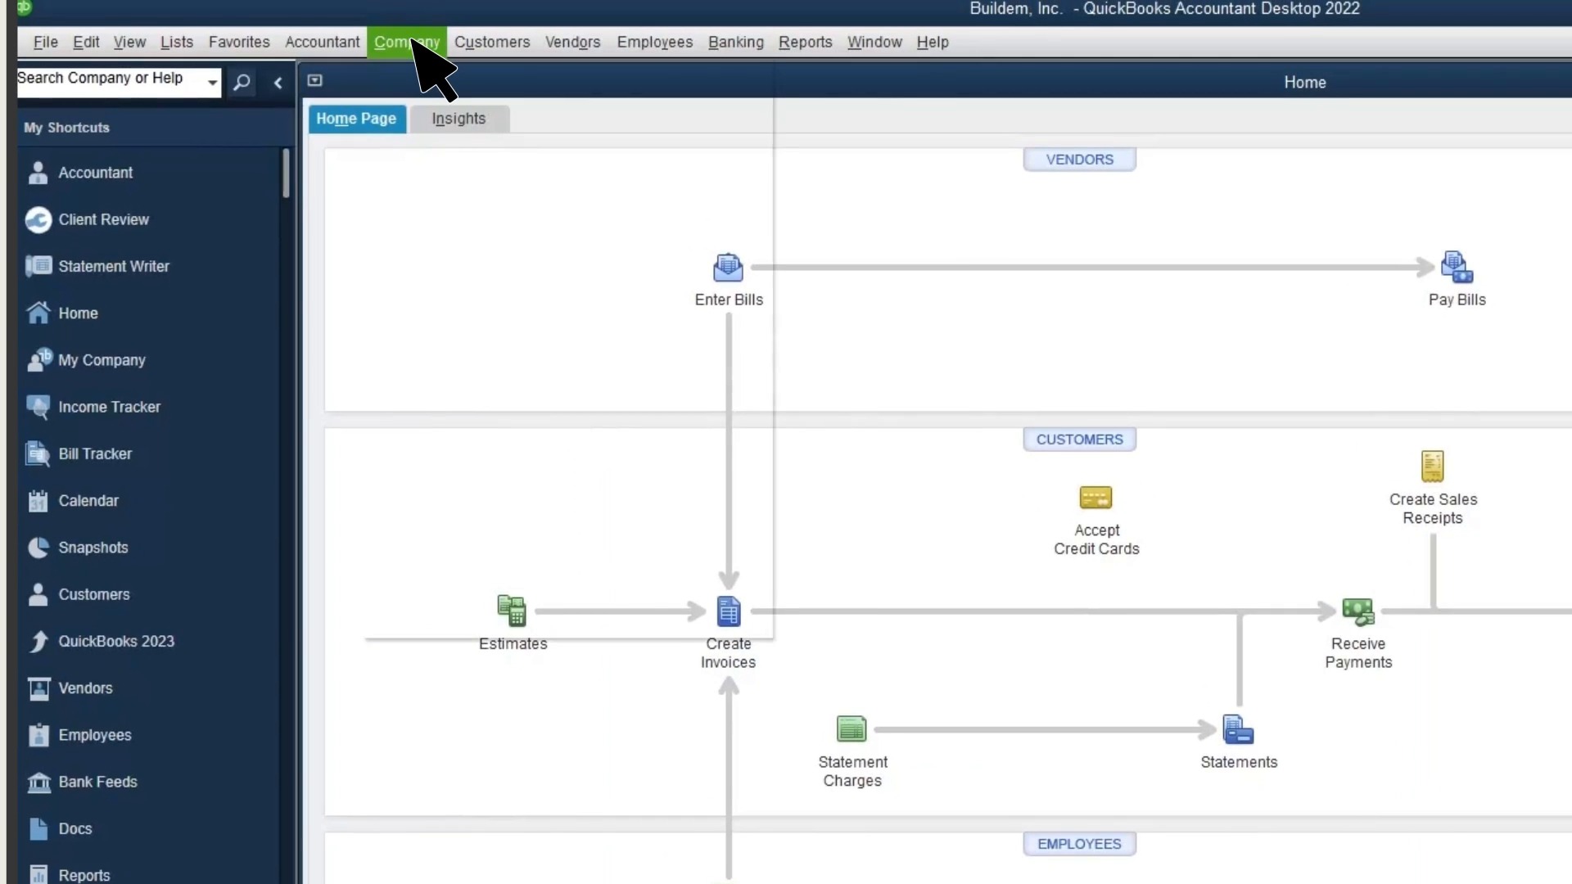
{"action": "left_click", "coordinate": [413, 41]}
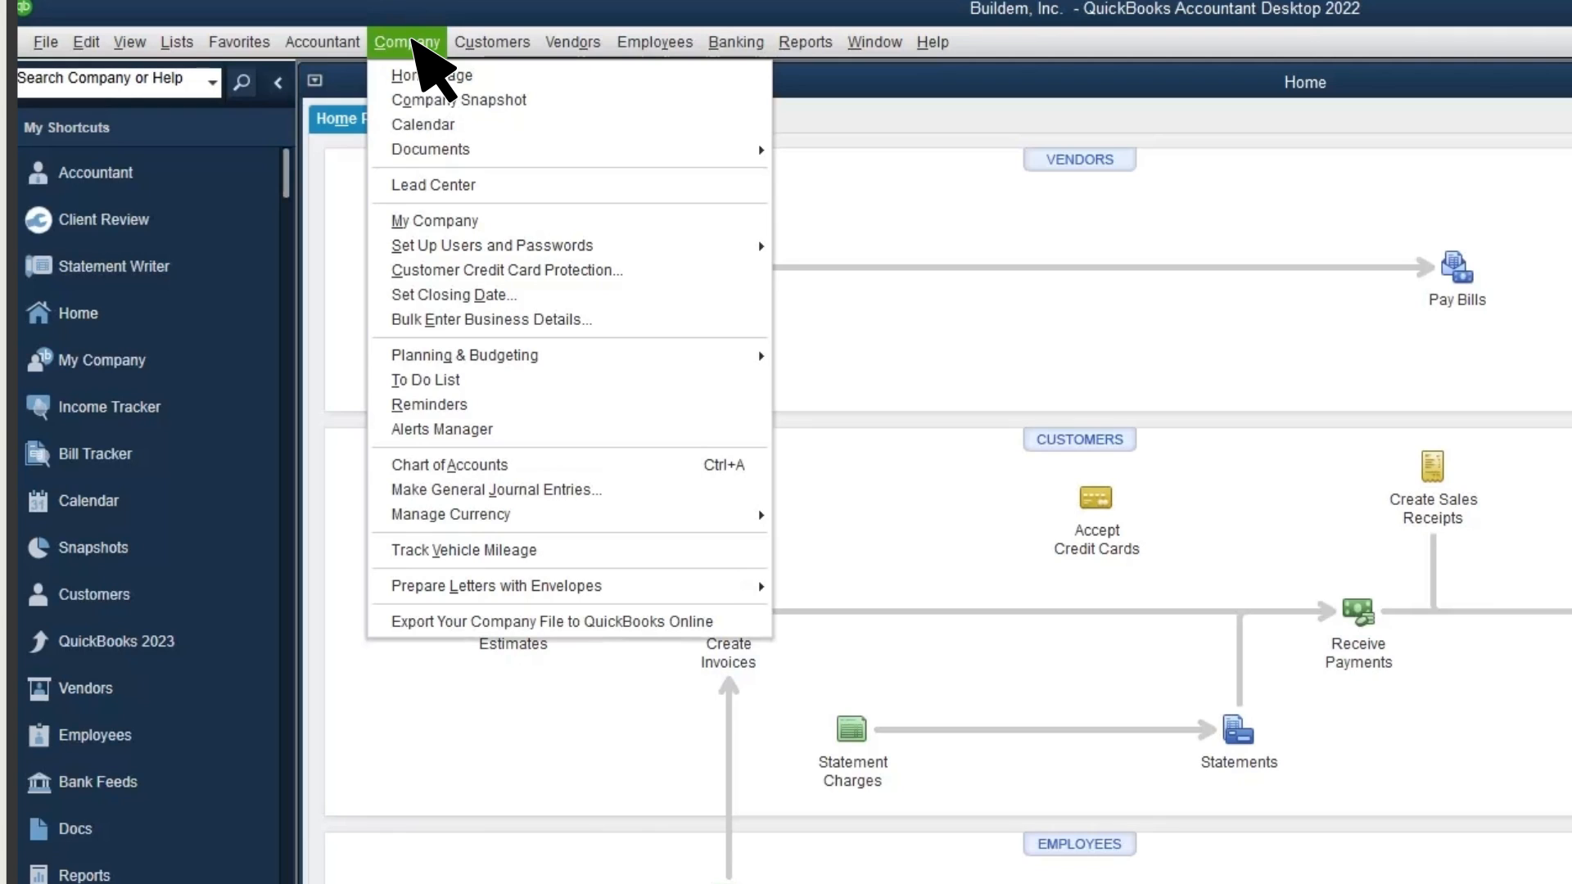
Start the Export to QuickBooks Online wizard, review the specific-data options, and choose exporting all company data
{"action": "left_click", "coordinate": [413, 621]}
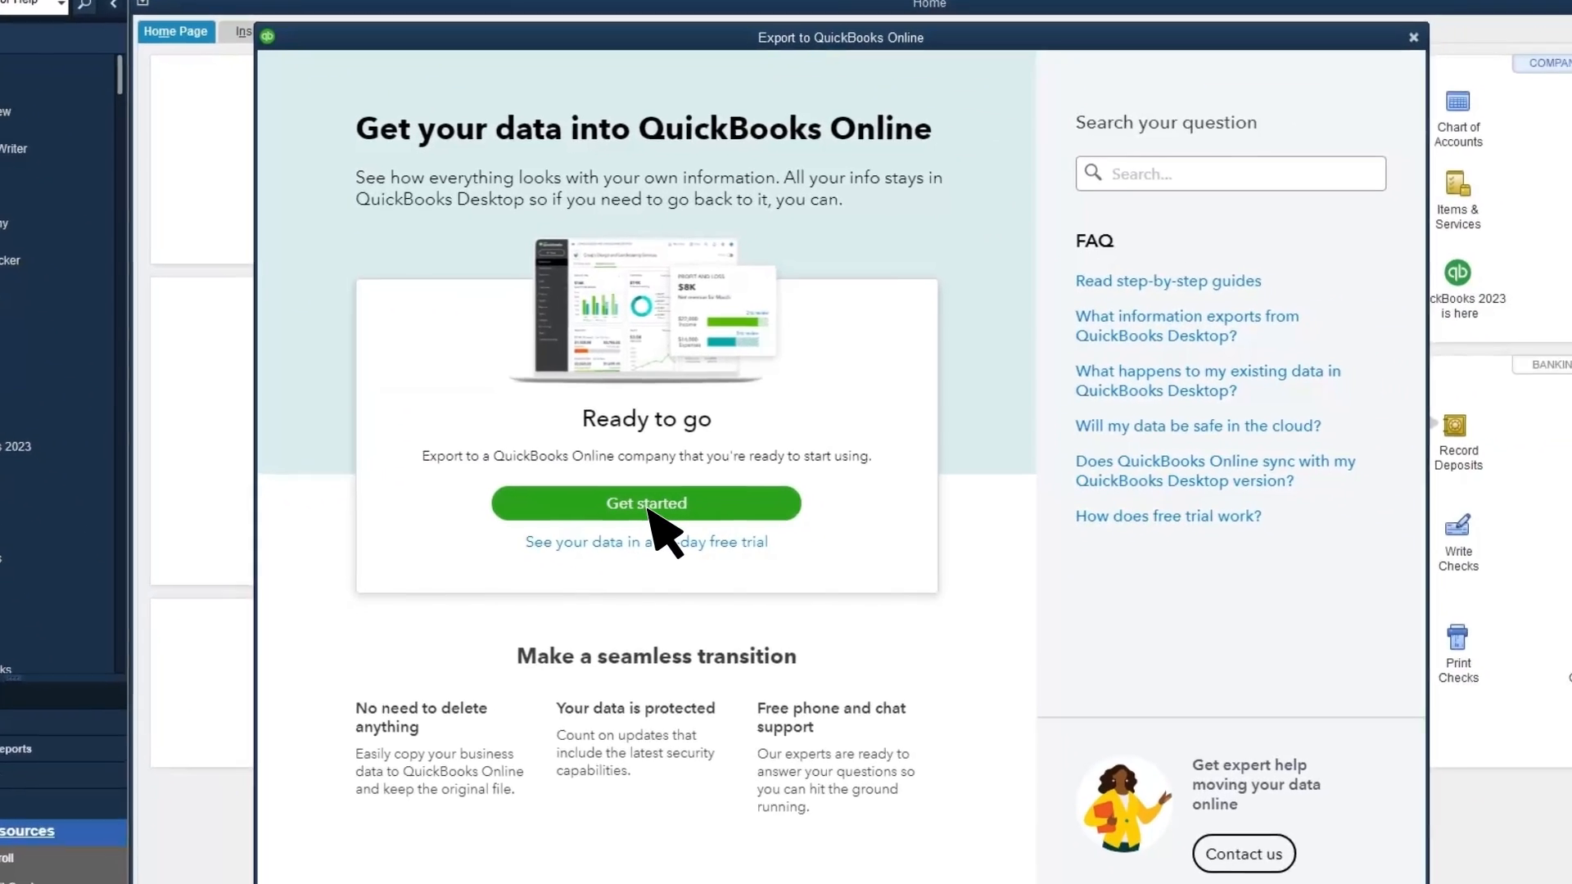
{"action": "left_click", "coordinate": [852, 712]}
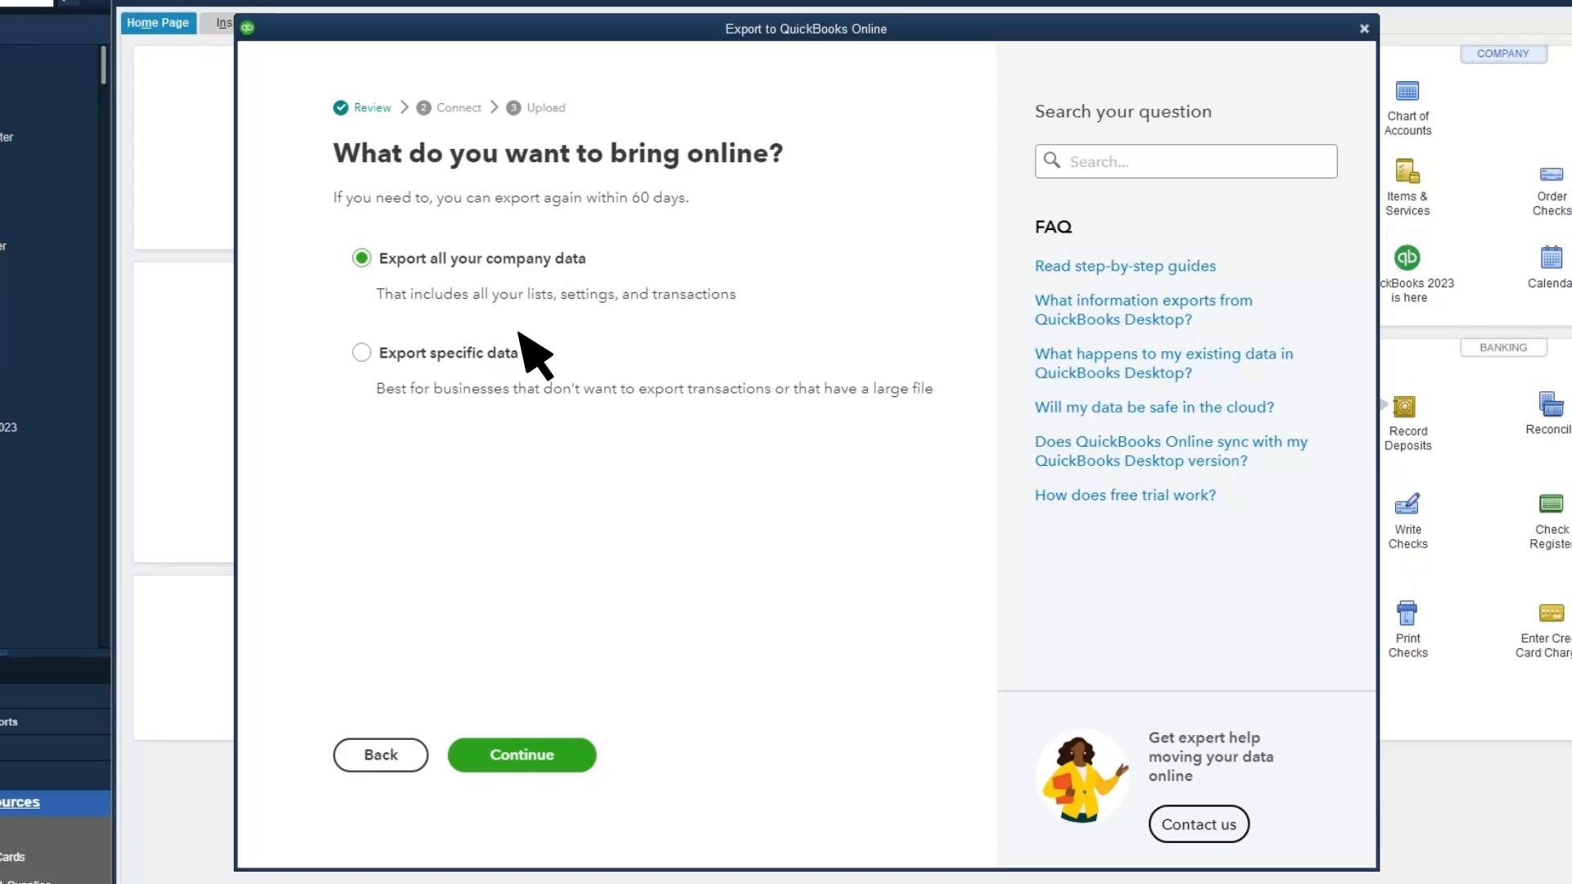
{"action": "left_click", "coordinate": [361, 352]}
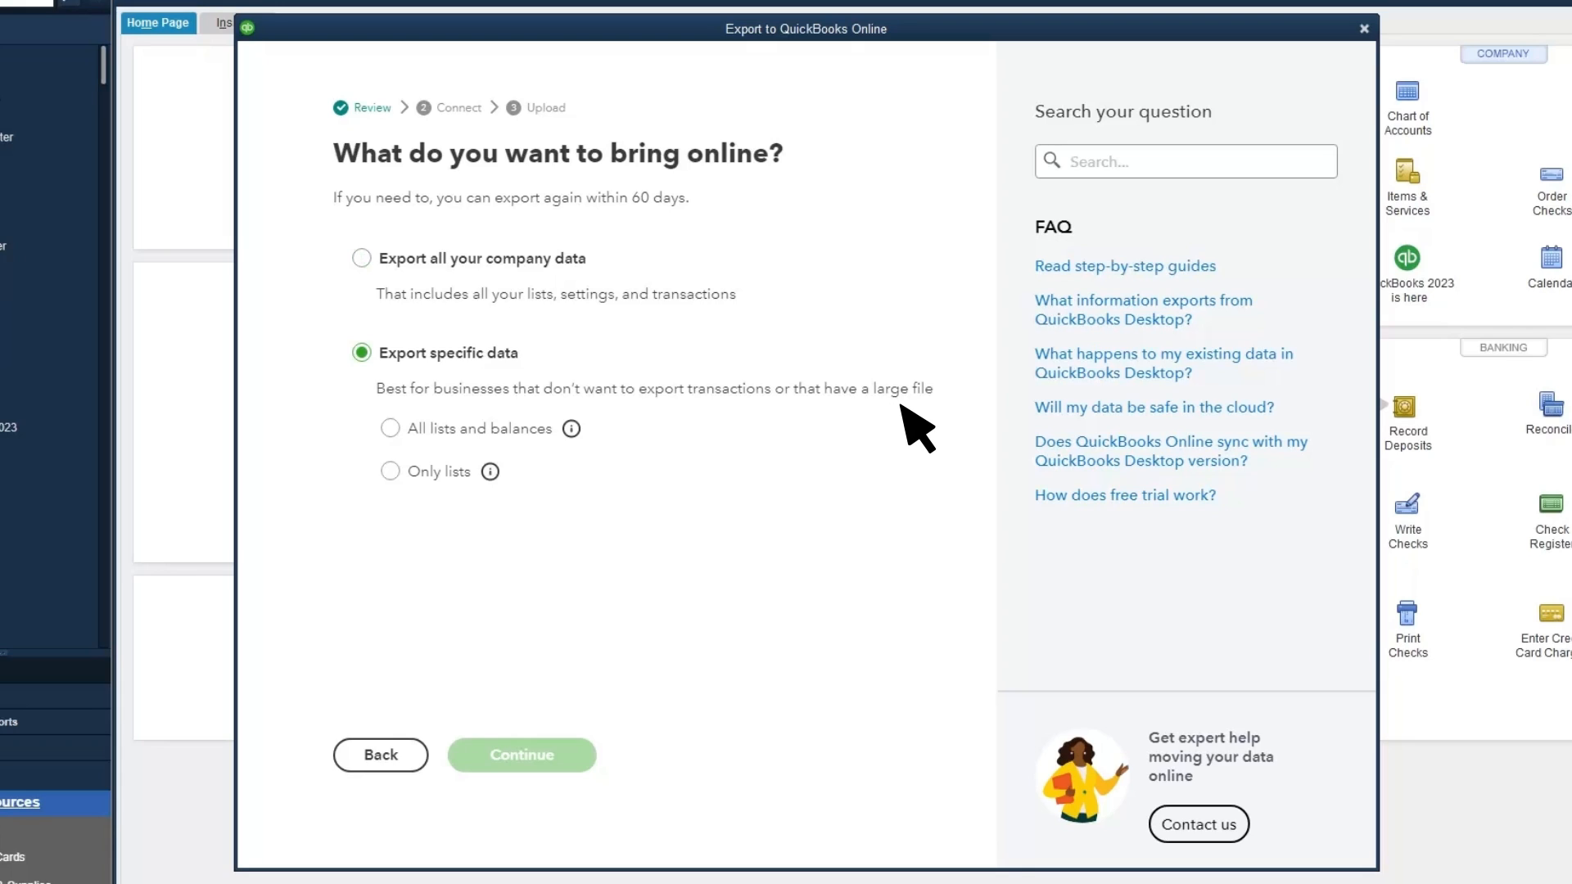
{"action": "left_click", "coordinate": [390, 428]}
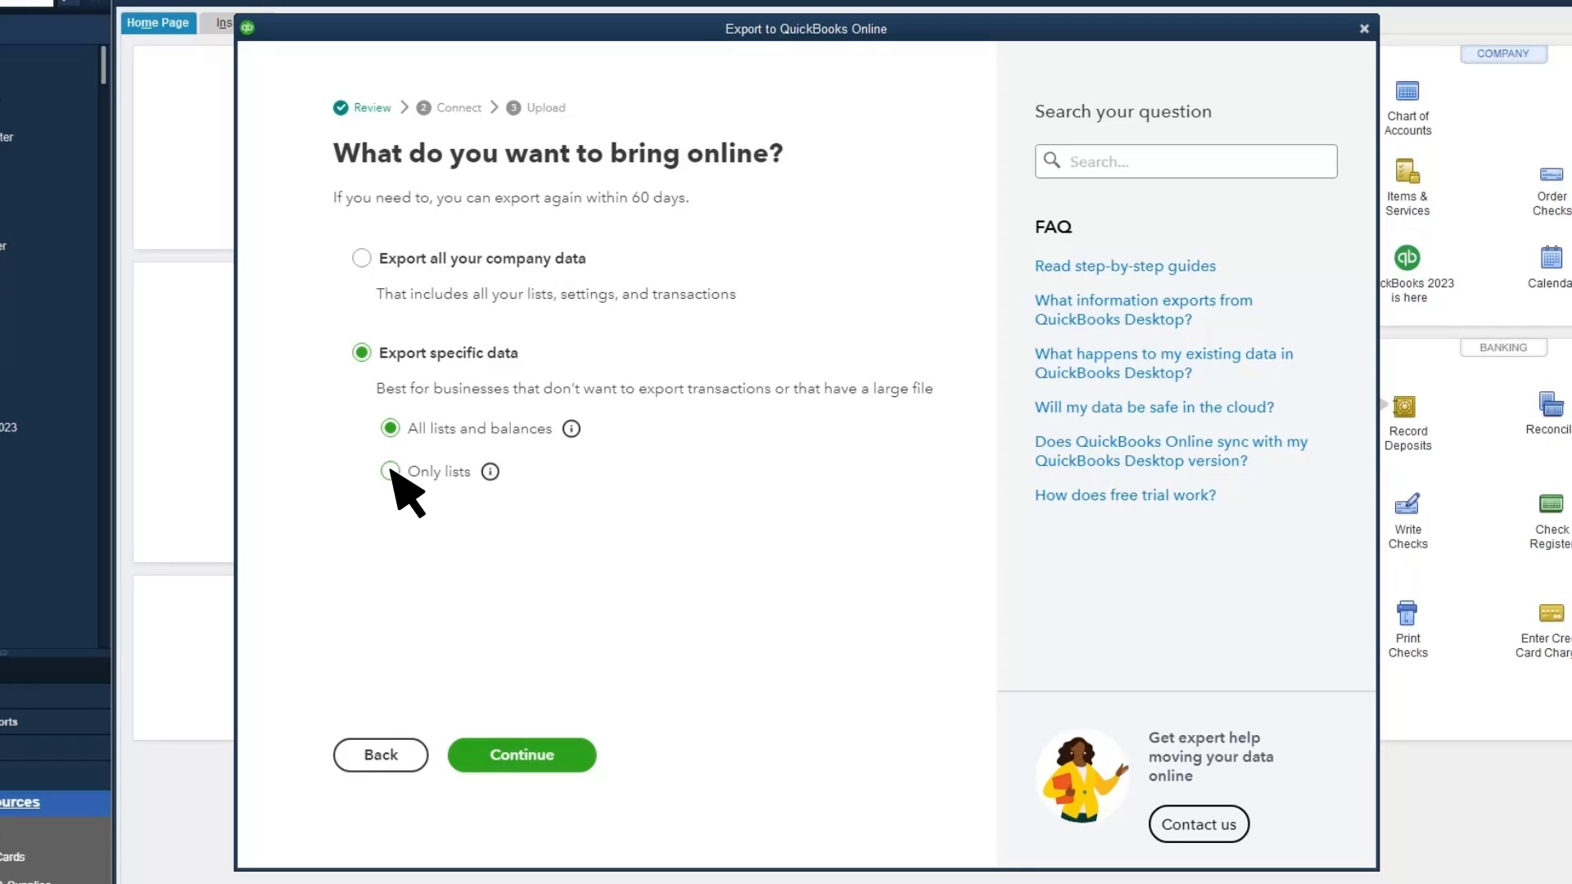
{"action": "left_click", "coordinate": [390, 471]}
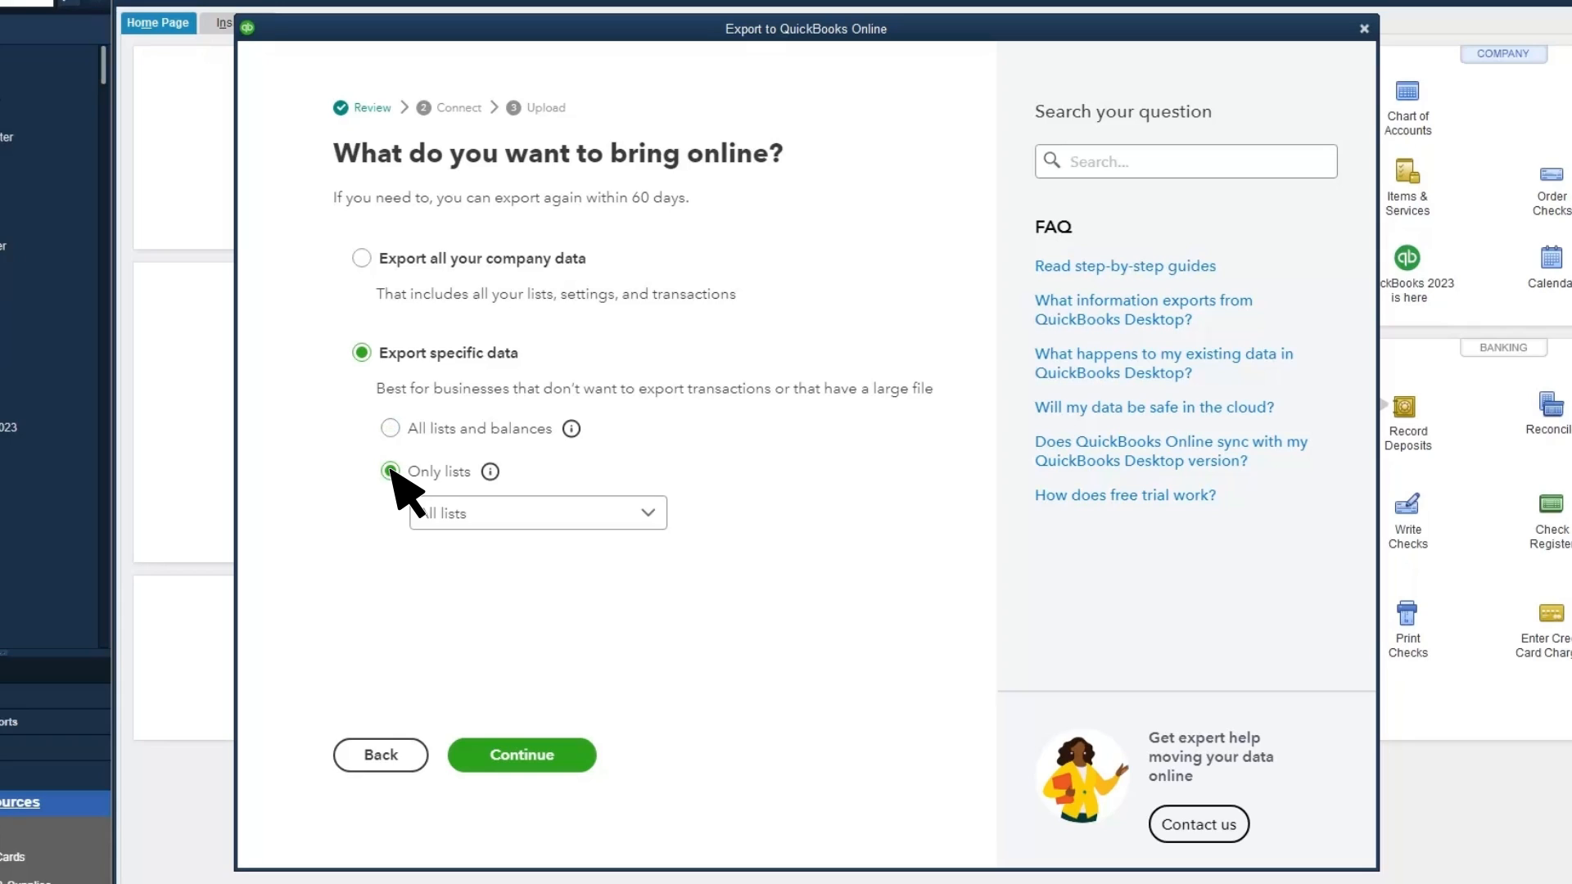
{"action": "left_click", "coordinate": [647, 515]}
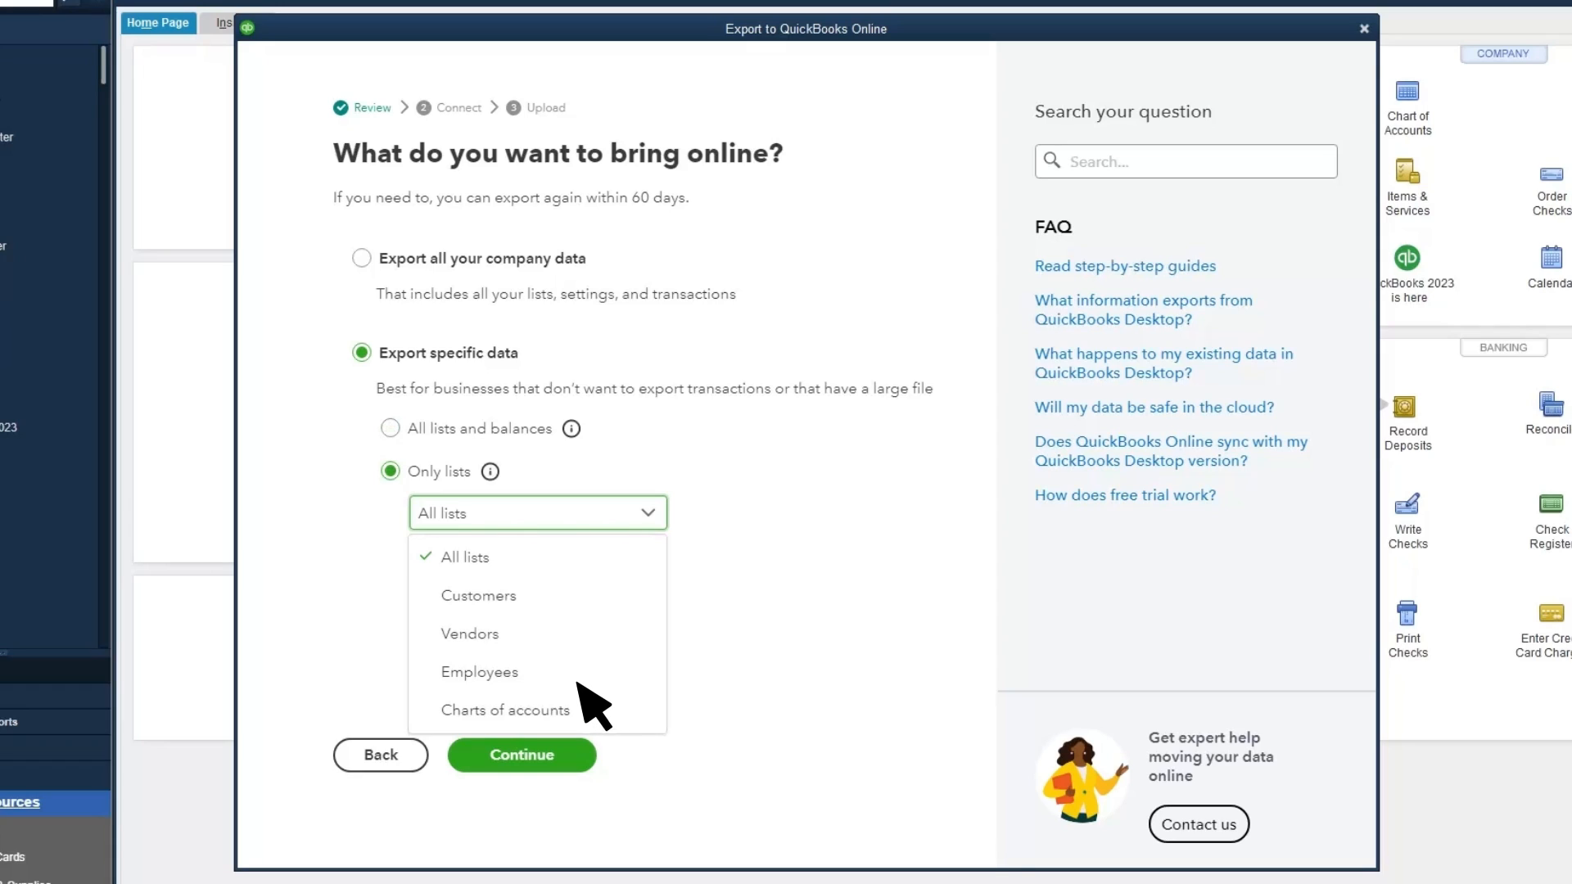
{"action": "left_click", "coordinate": [501, 555]}
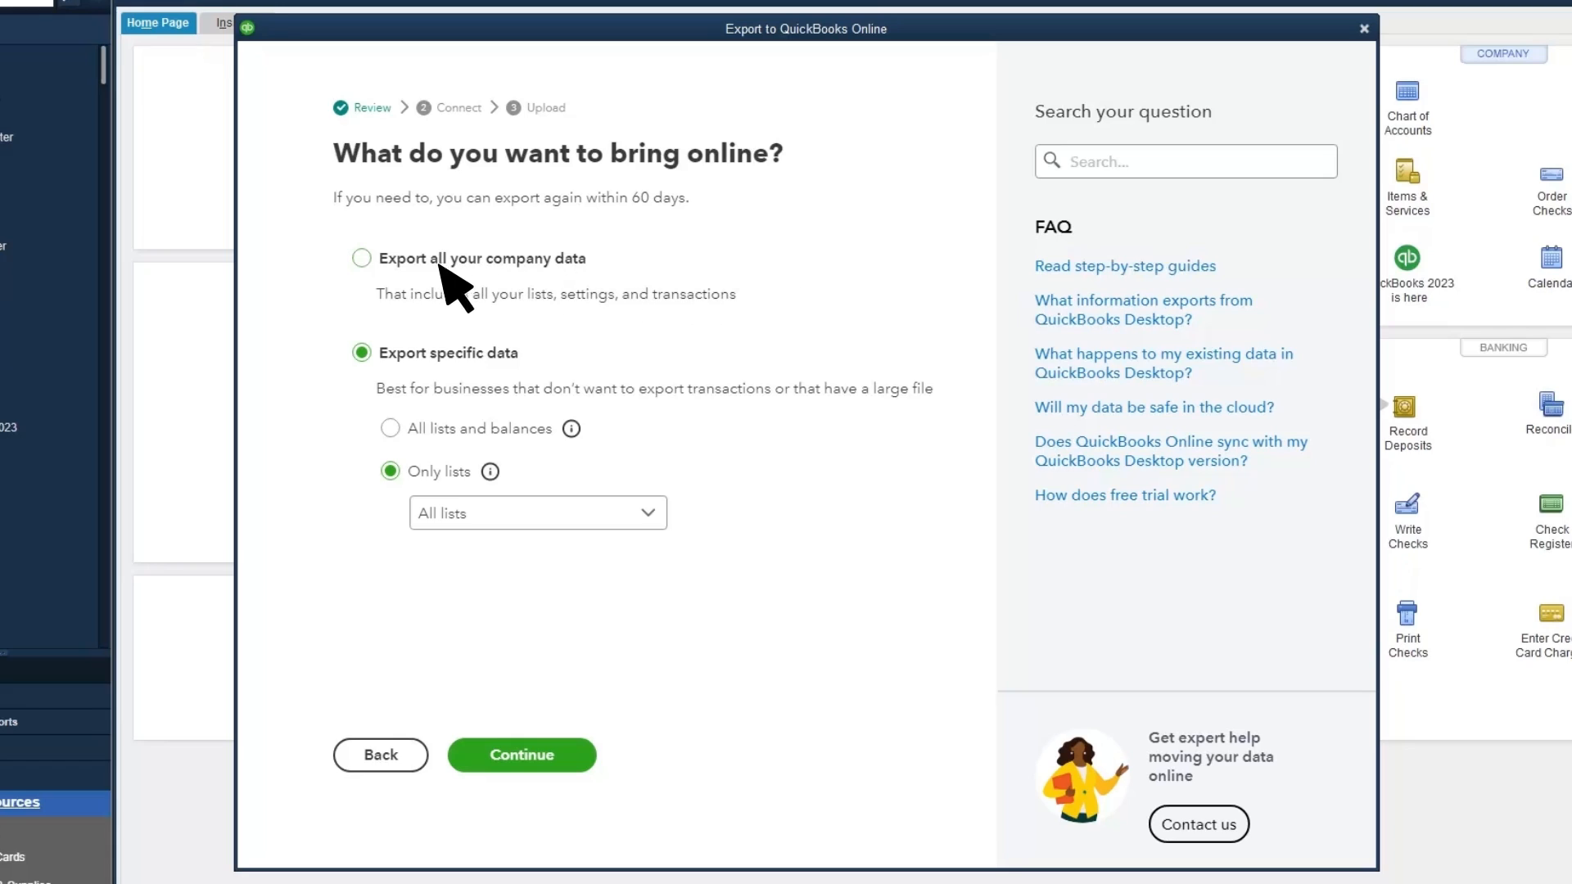
{"action": "left_click", "coordinate": [362, 259]}
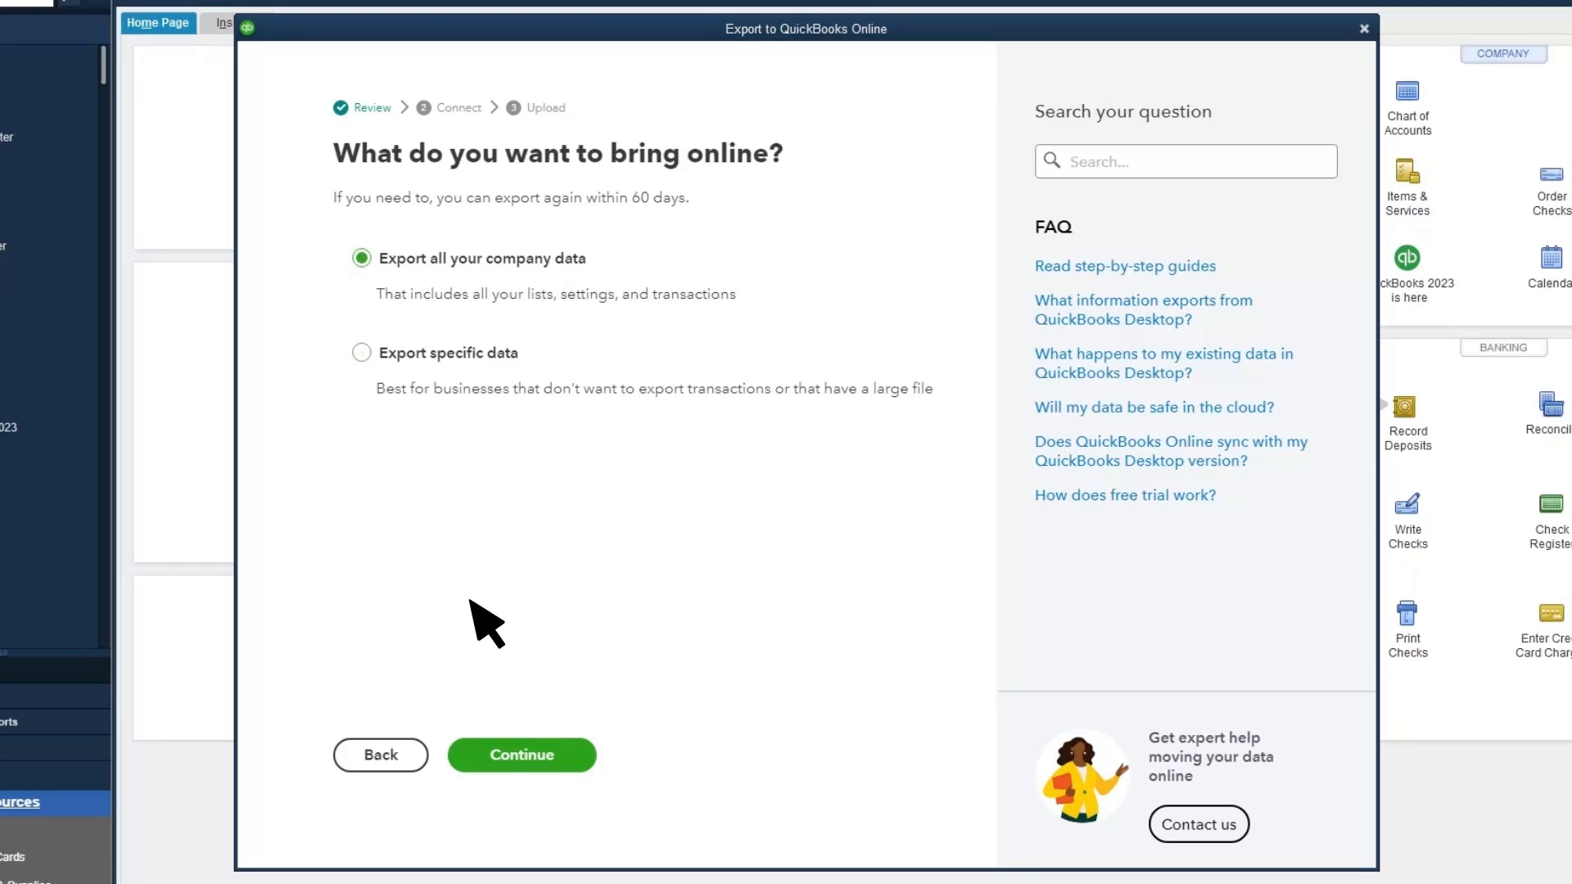
{"action": "left_click", "coordinate": [523, 757]}
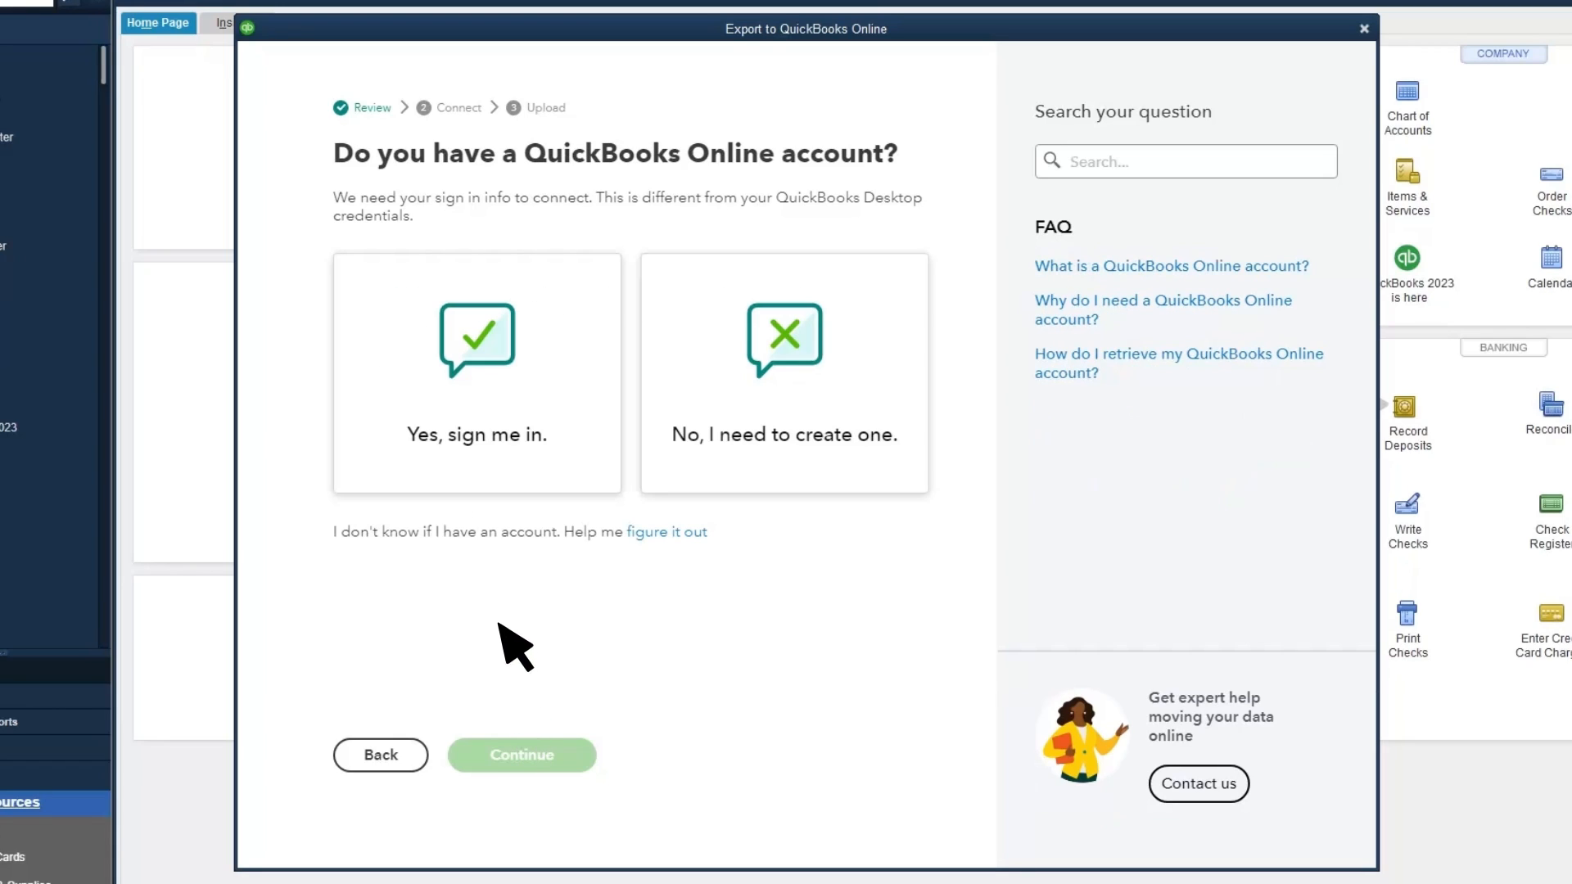
Confirm an existing QuickBooks Online account and sign in with the account's email and password
{"action": "left_click", "coordinate": [483, 475]}
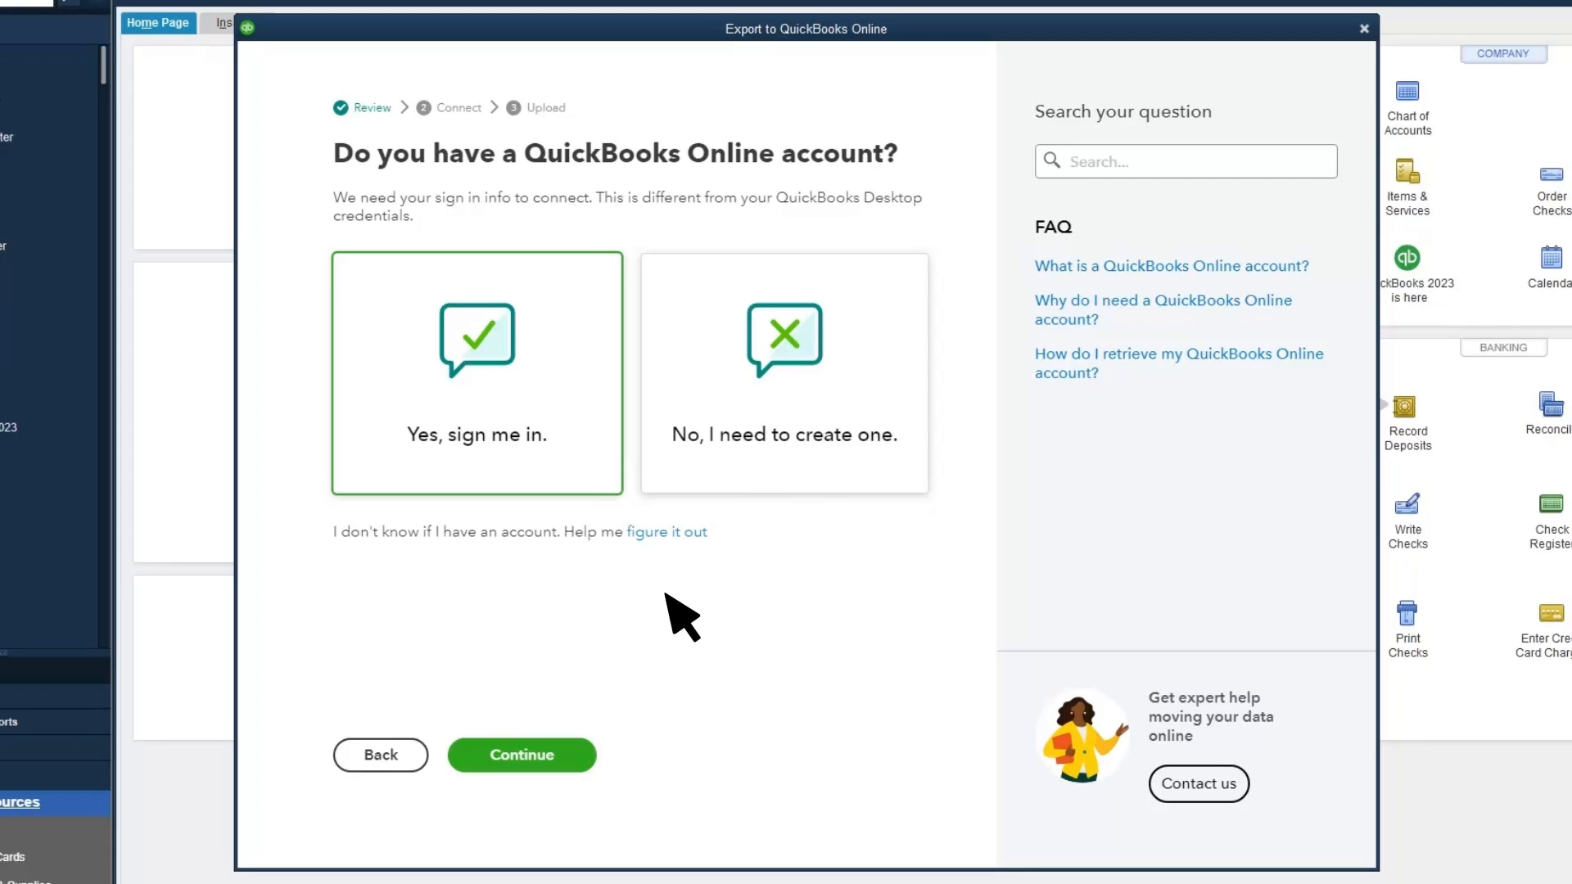
{"action": "left_click", "coordinate": [521, 753]}
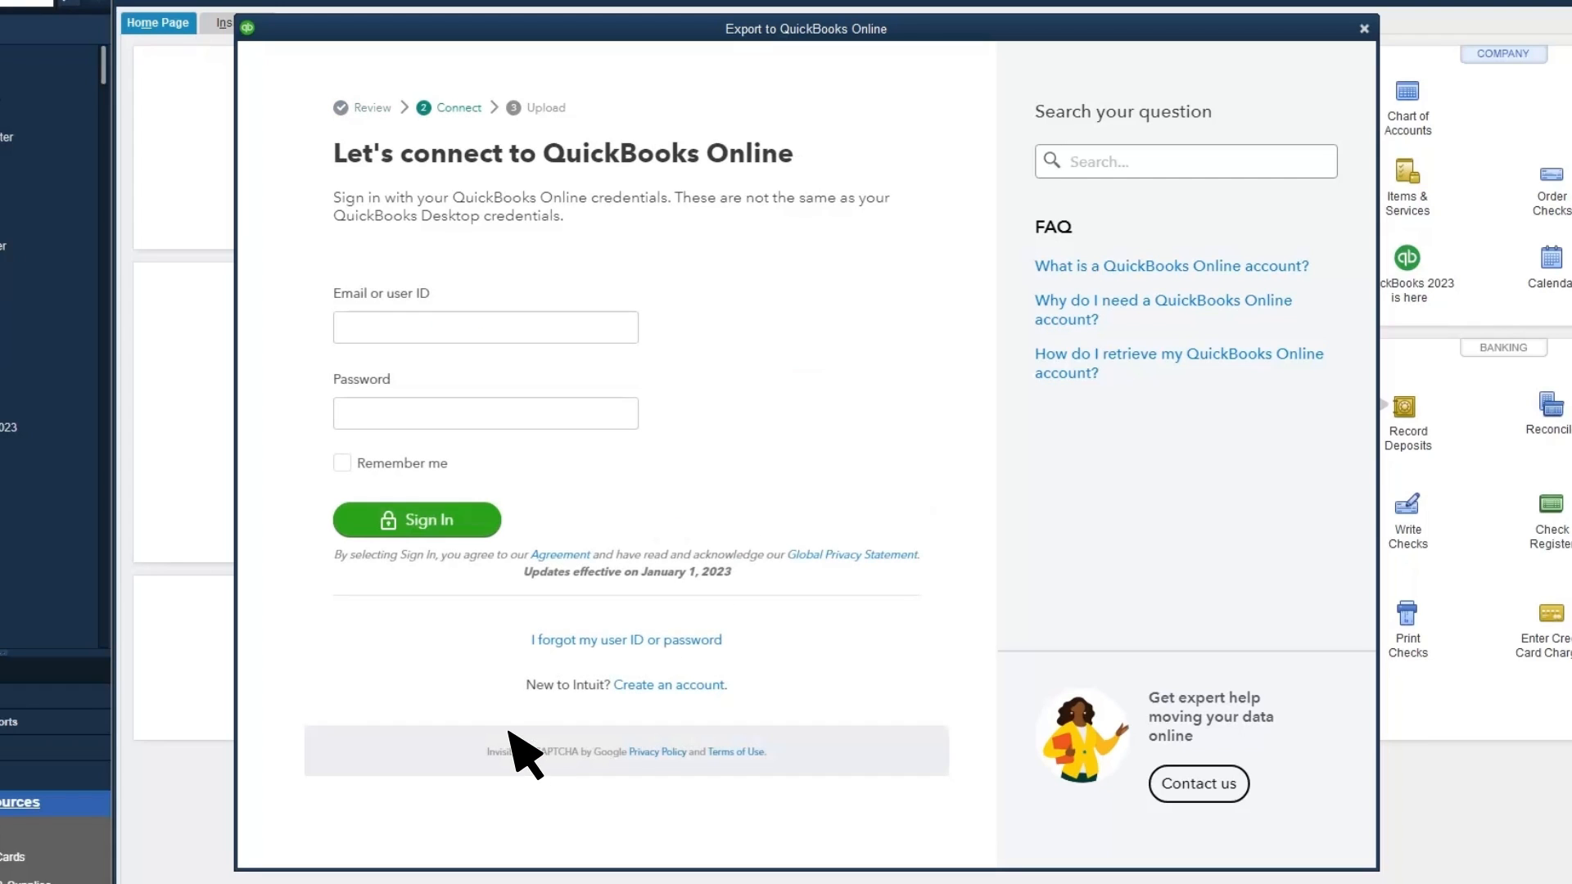
{"action": "key", "text": "Tab"}
{"action": "type", "text": "*********"}
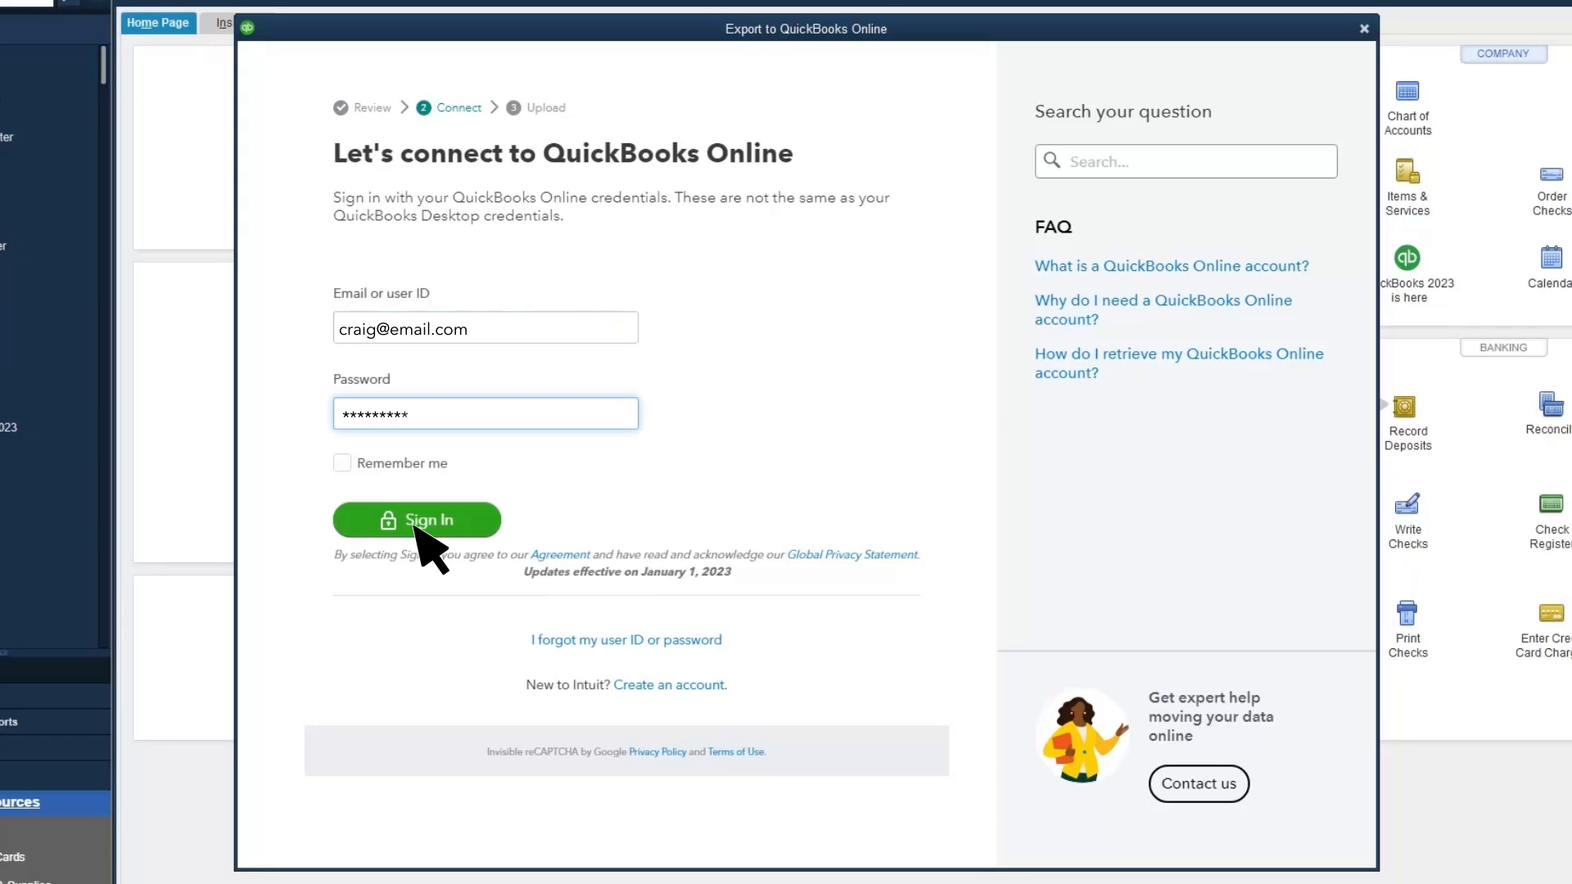
{"action": "left_click", "coordinate": [415, 524]}
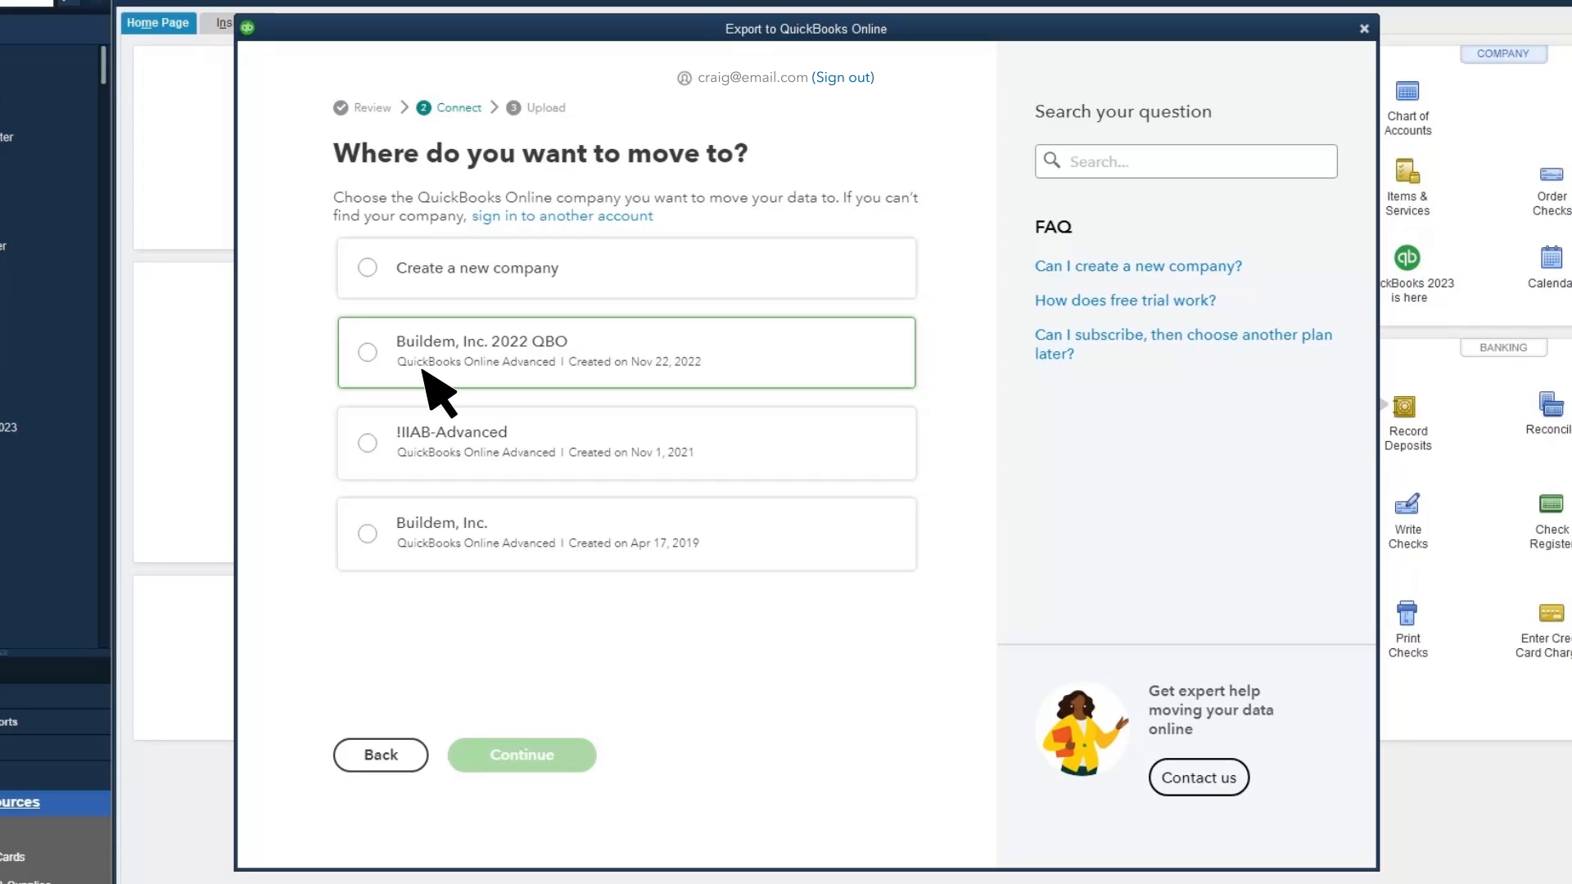
Create a new company named 'Craig's Design and Landscaping' and upload the data to it
{"action": "left_click", "coordinate": [370, 270]}
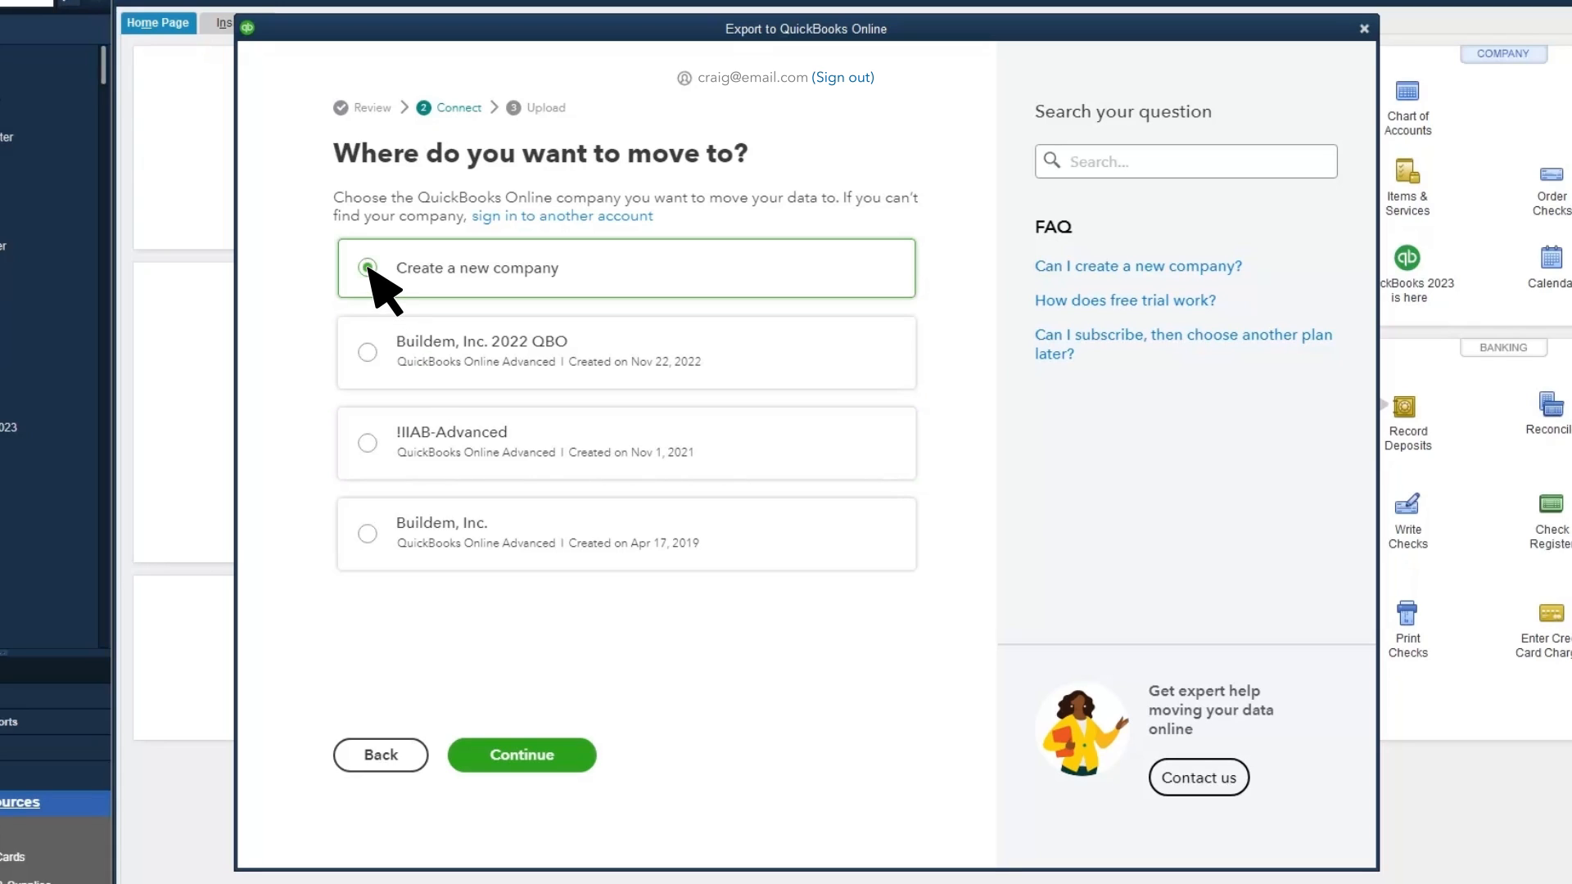
{"action": "left_click", "coordinate": [529, 757]}
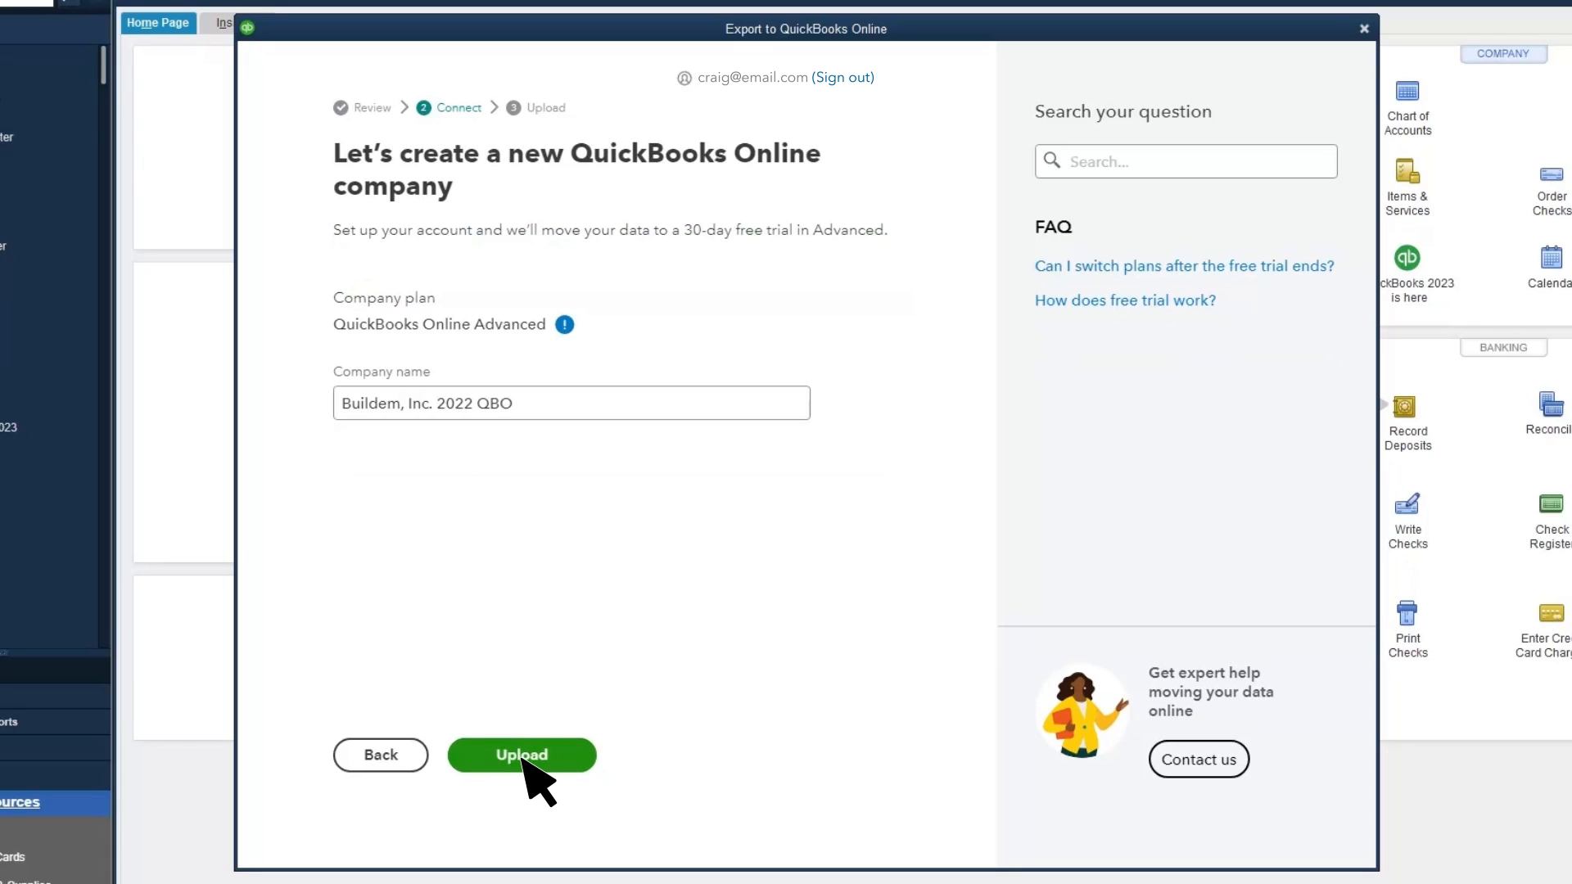
{"action": "triple_click", "coordinate": [384, 416]}
{"action": "type", "text": "Craig's Design and Landscaping"}
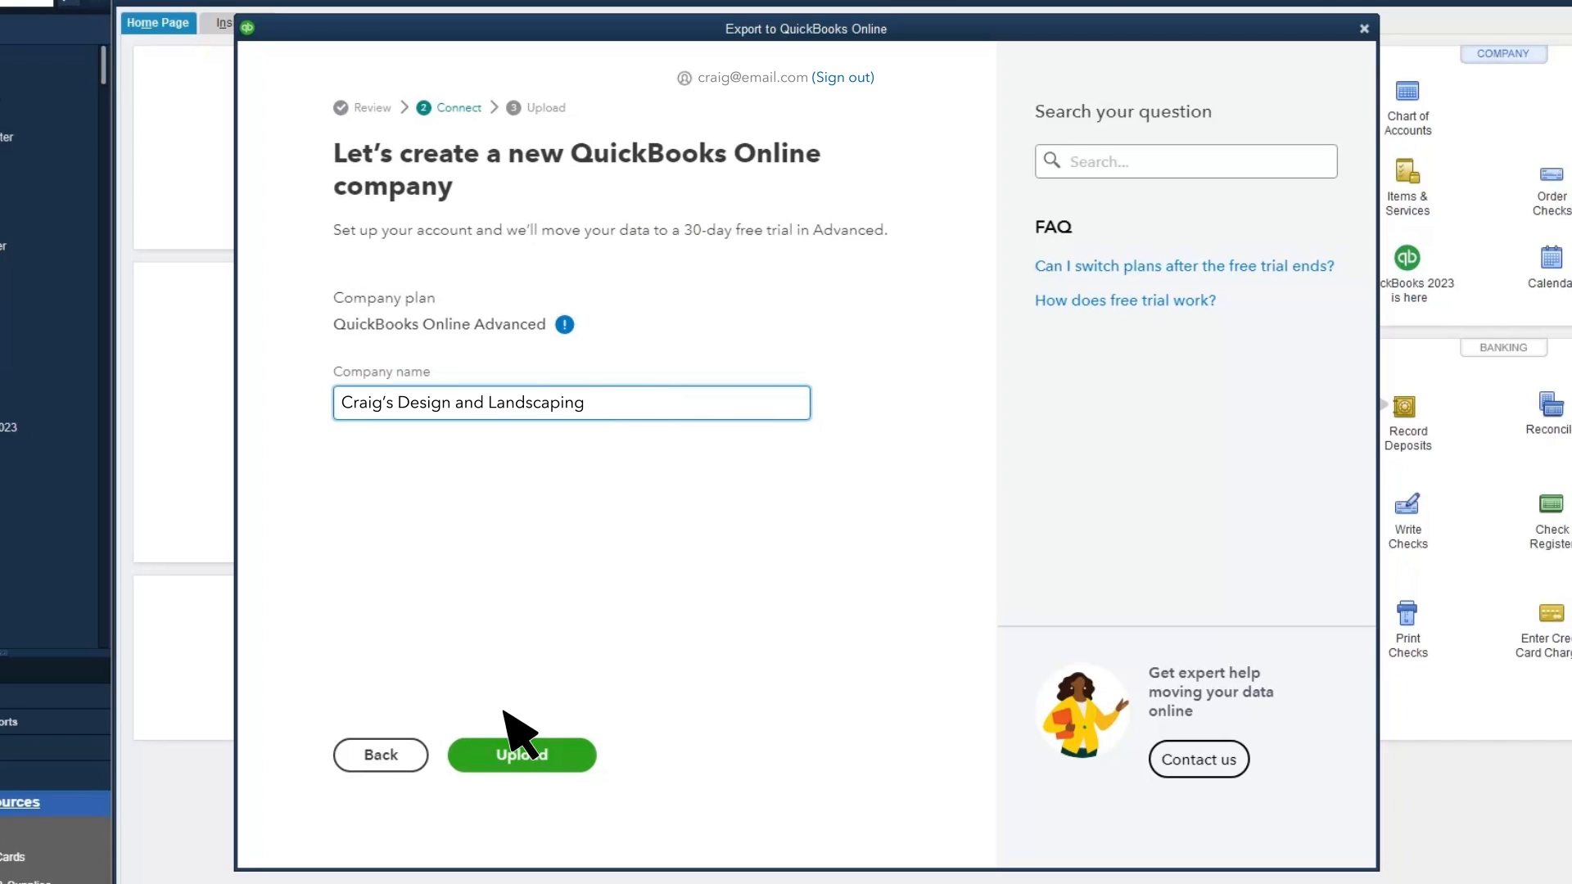
{"action": "left_click", "coordinate": [522, 757]}
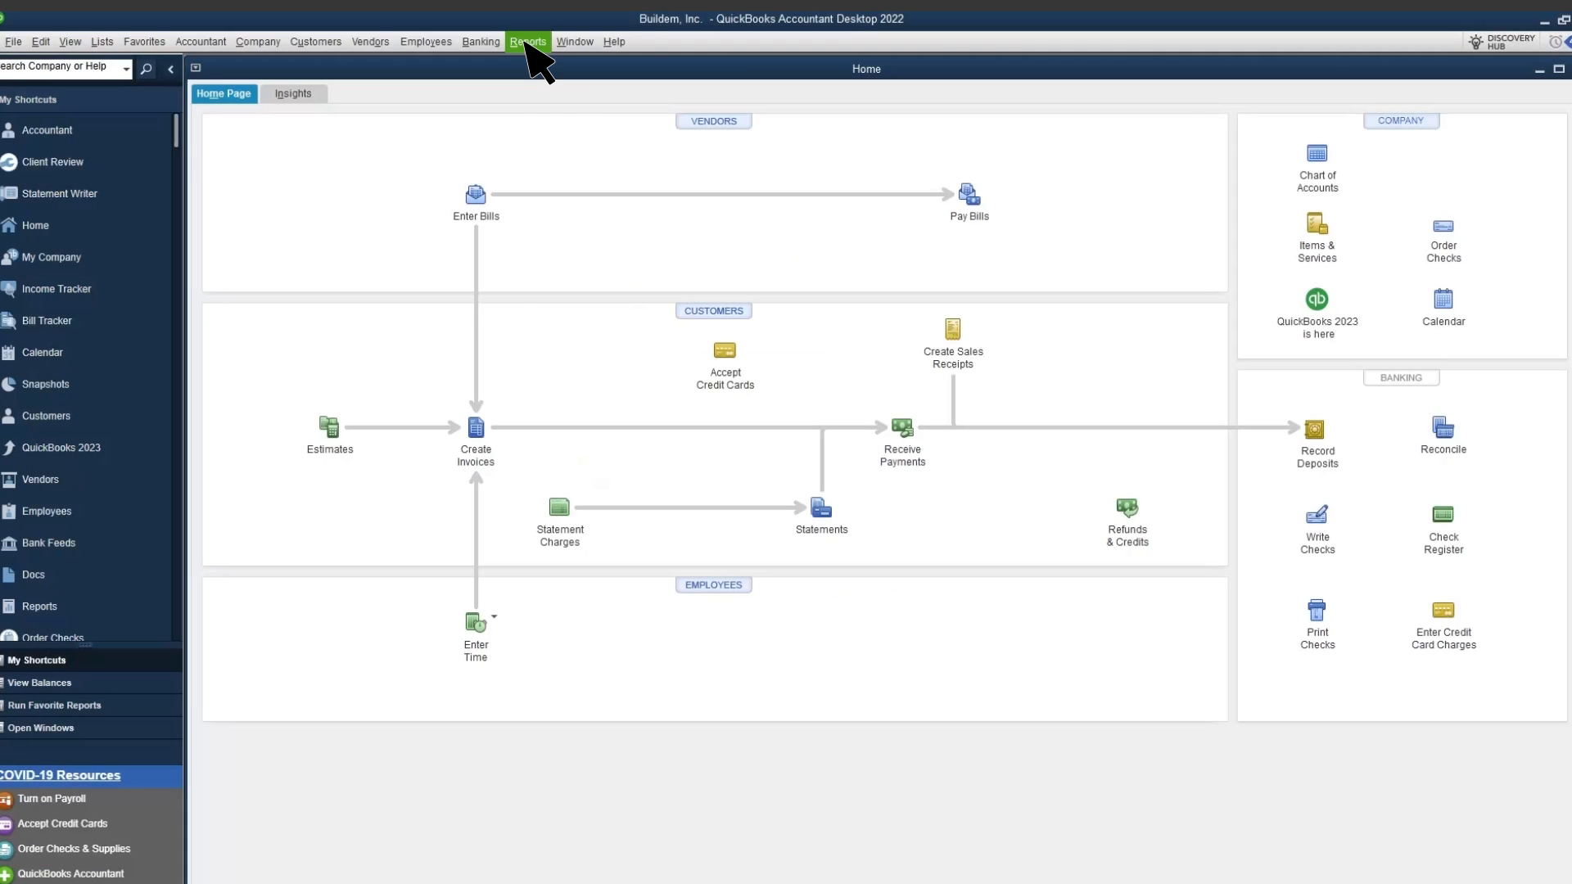
Run Profit & Loss Standard for This Fiscal Year-to-date and enlarge it to show net income 181,466.93
{"action": "left_click", "coordinate": [528, 42]}
{"action": "mouse_move", "coordinate": [655, 206]}
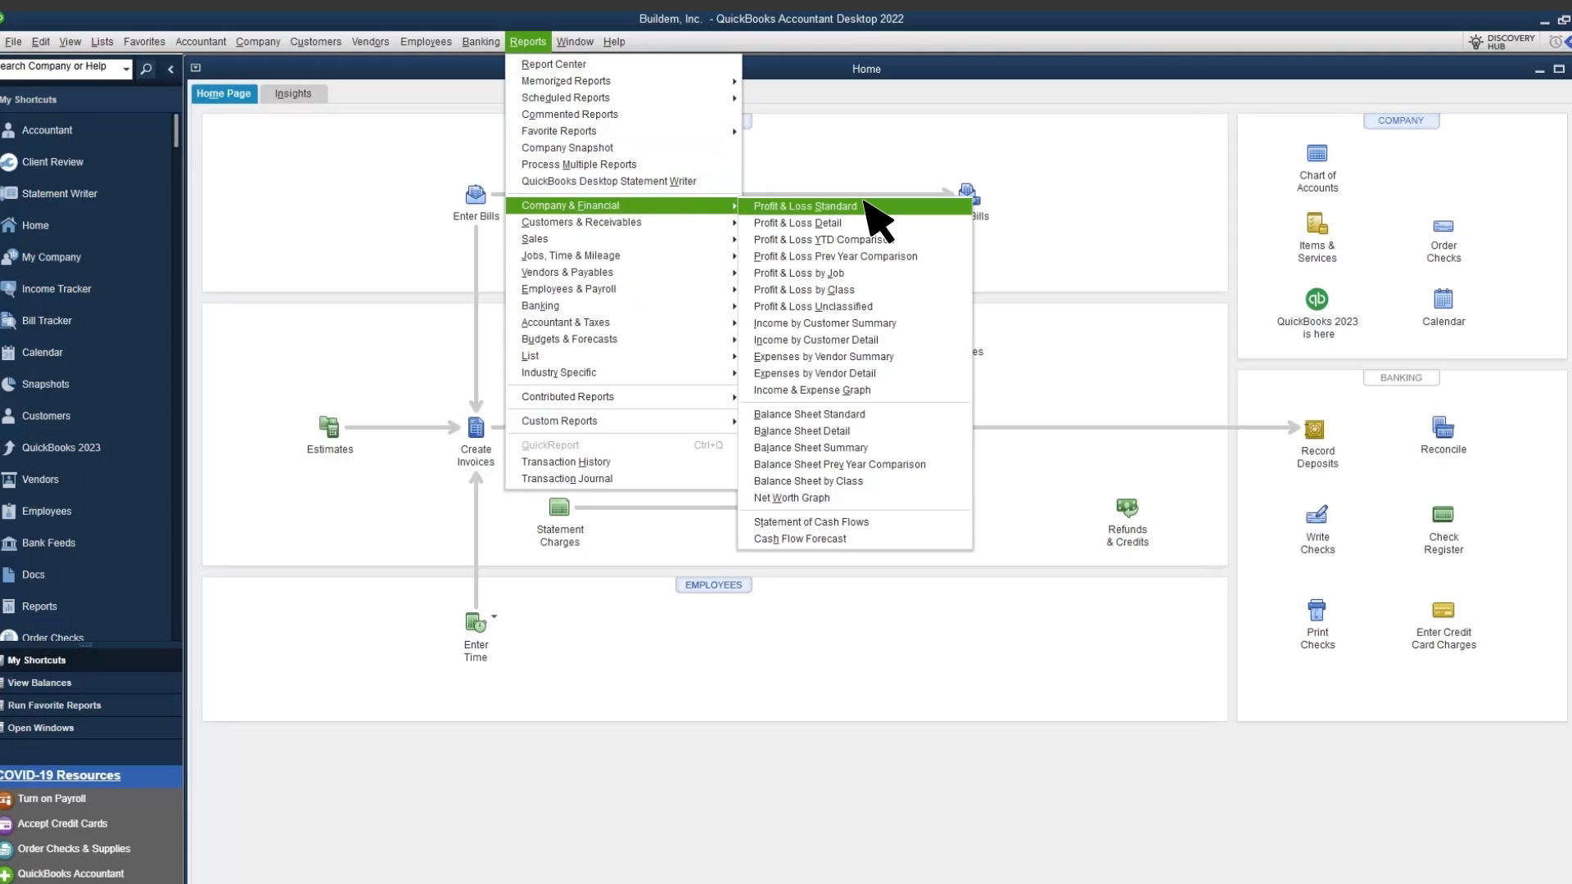
{"action": "left_click", "coordinate": [868, 204]}
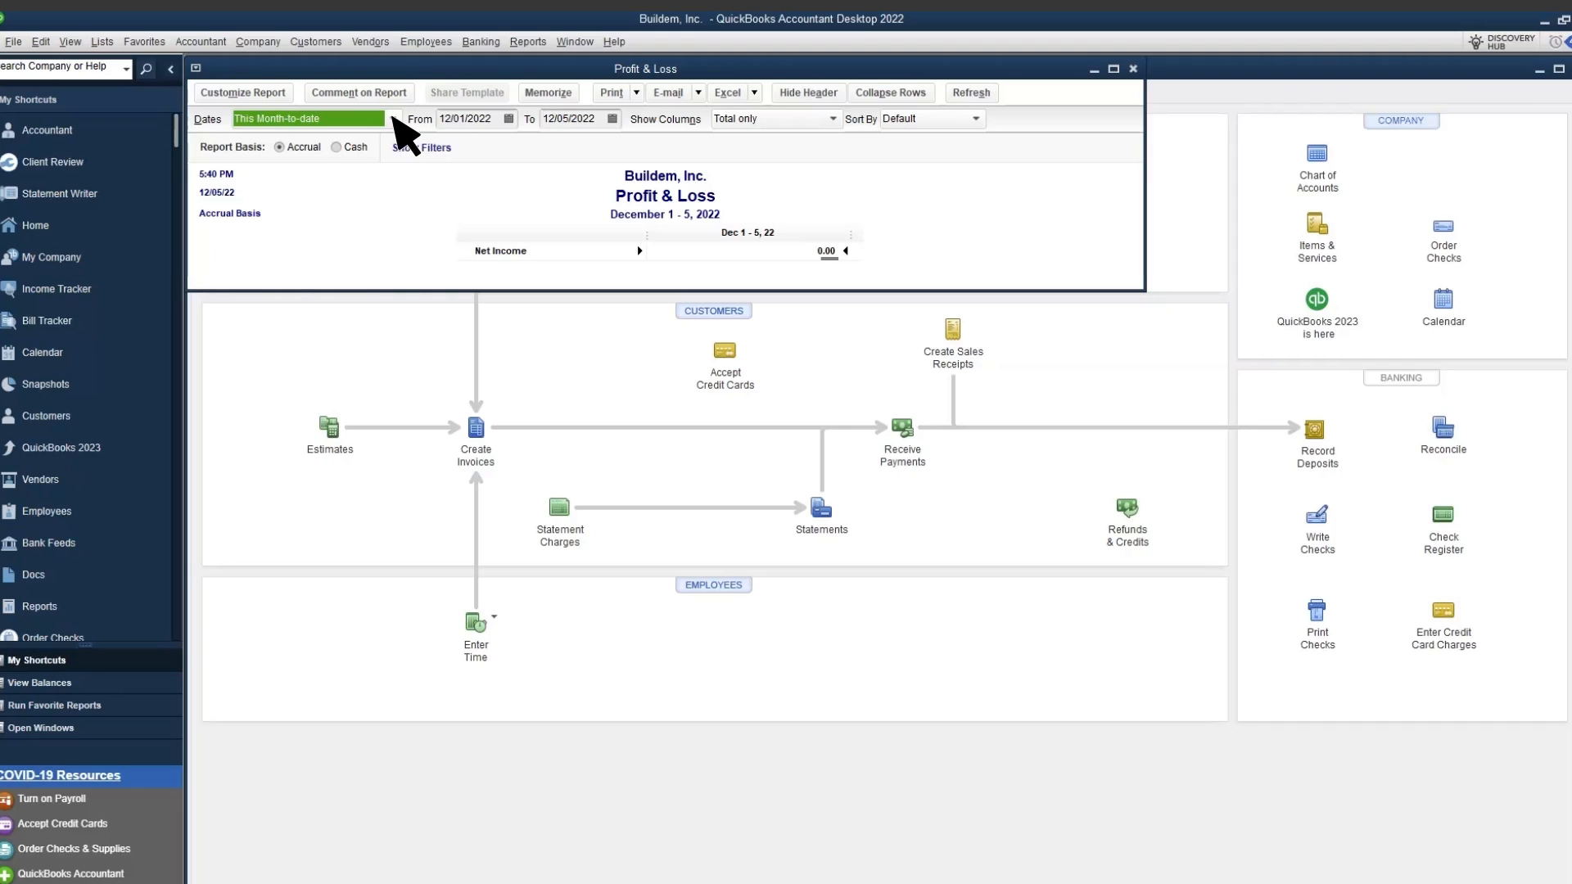
{"action": "left_click", "coordinate": [393, 119]}
{"action": "left_click", "coordinate": [391, 334]}
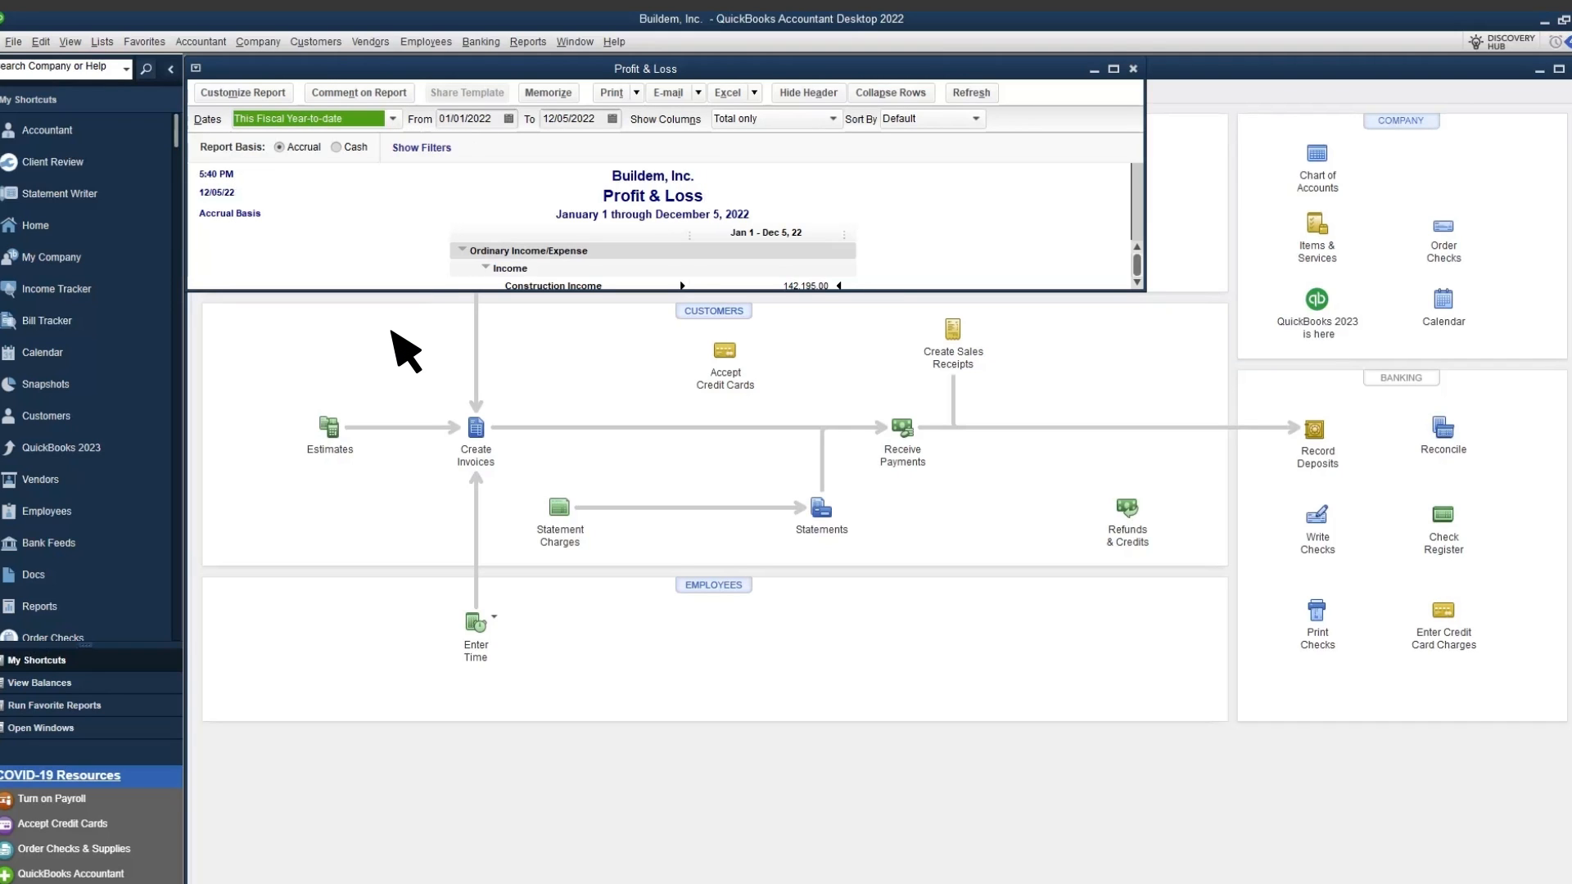
{"action": "left_click_drag", "start_coordinate": [393, 291], "coordinate": [398, 866]}
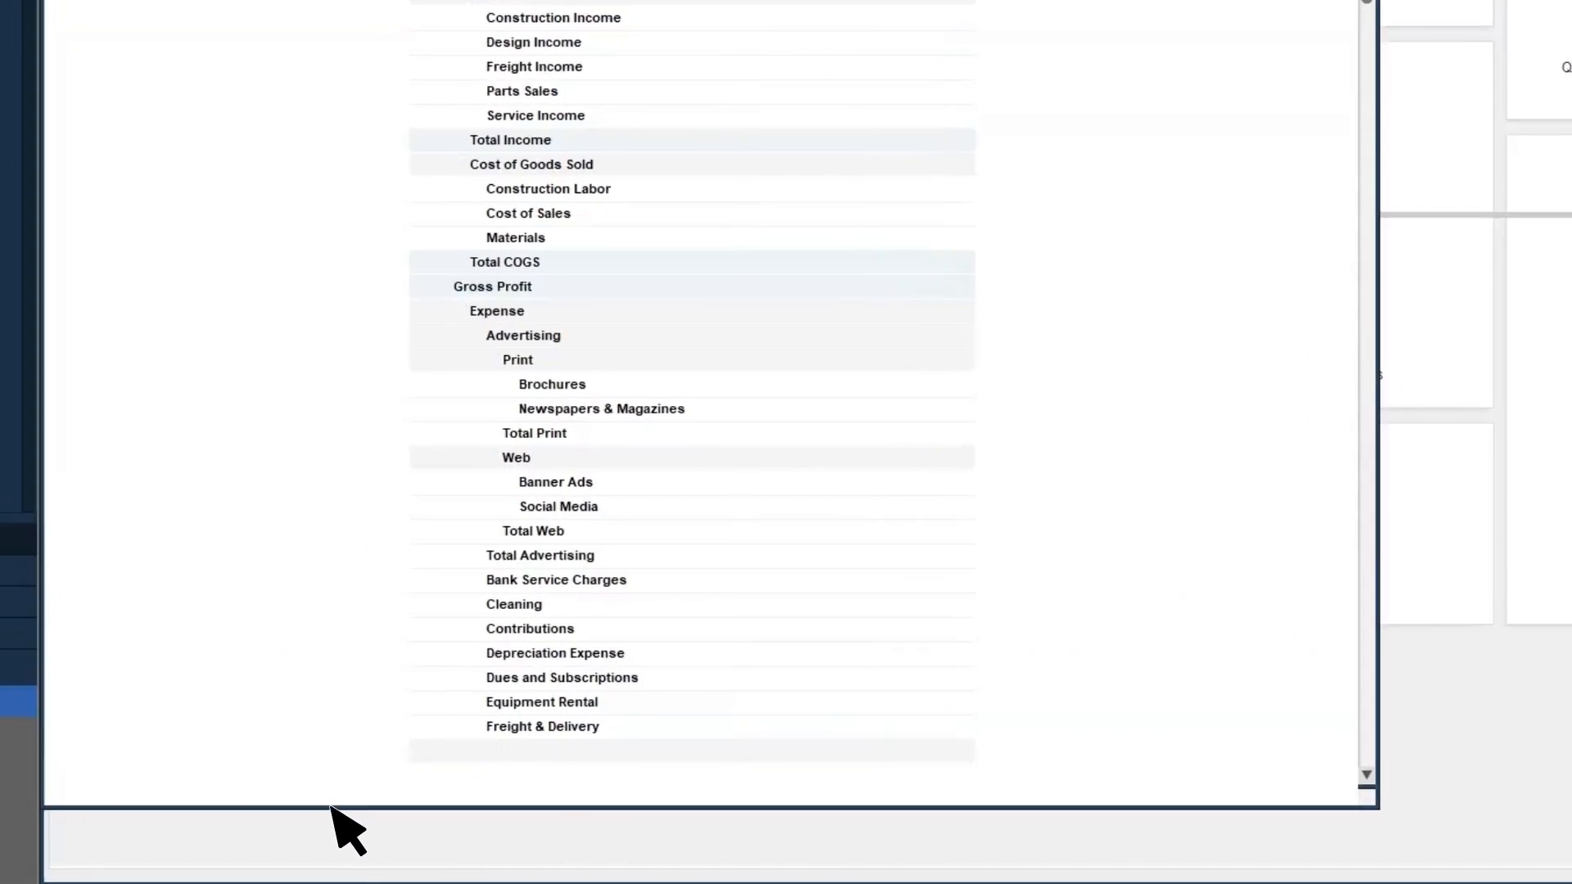
{"action": "scroll", "coordinate": [778, 815], "scroll_direction": "down", "scroll_amount": 10}
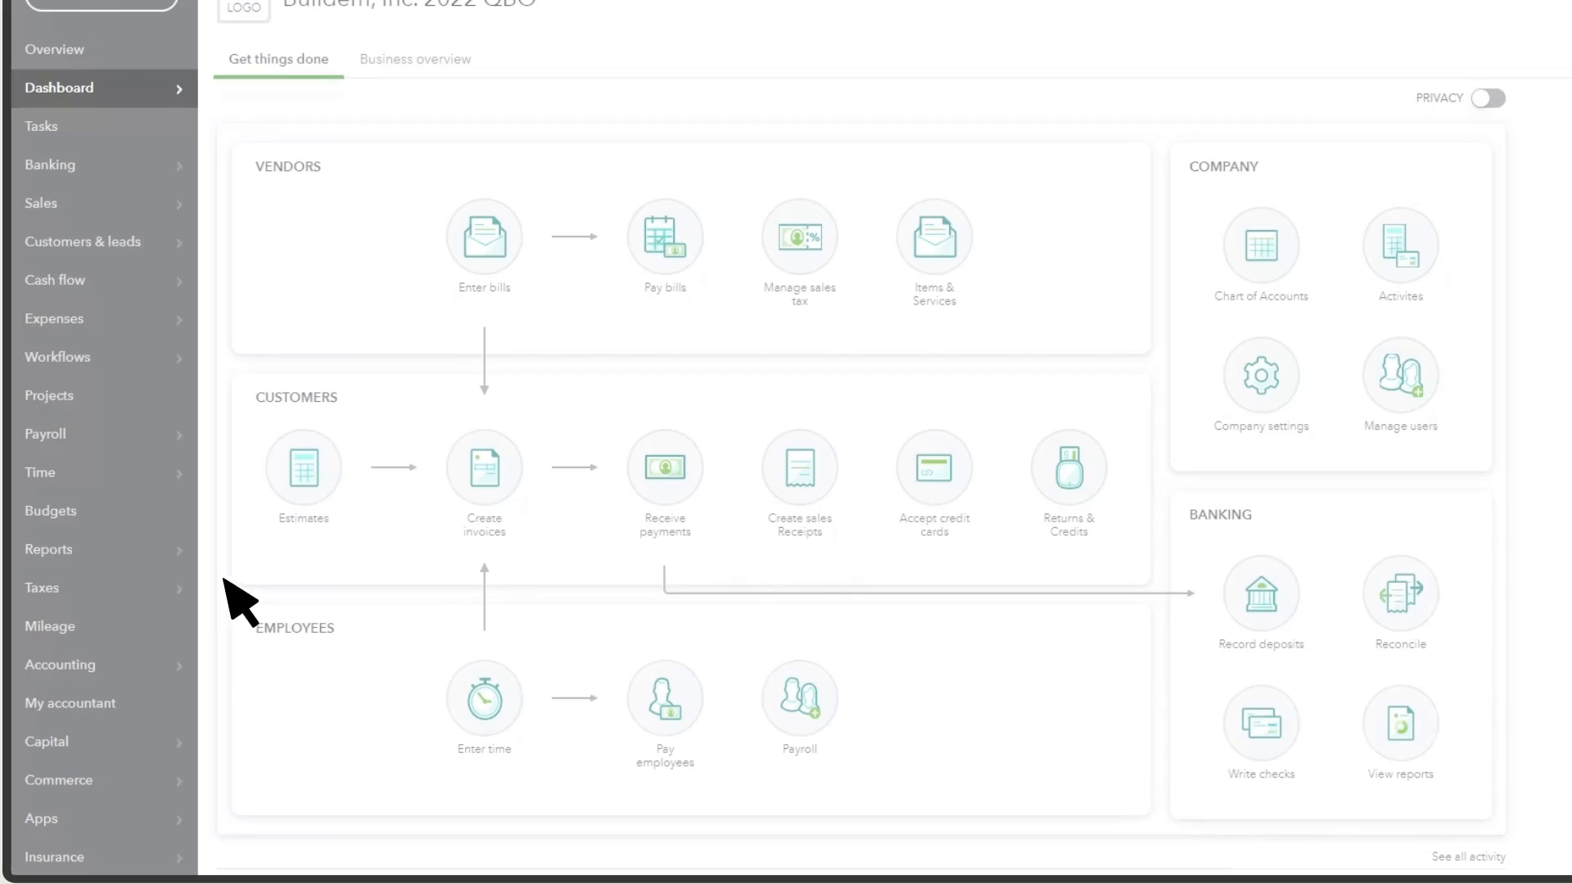
Open the Profit and Loss report from Favorites and scroll to its net income of $181,466.93
{"action": "mouse_move", "coordinate": [122, 550]}
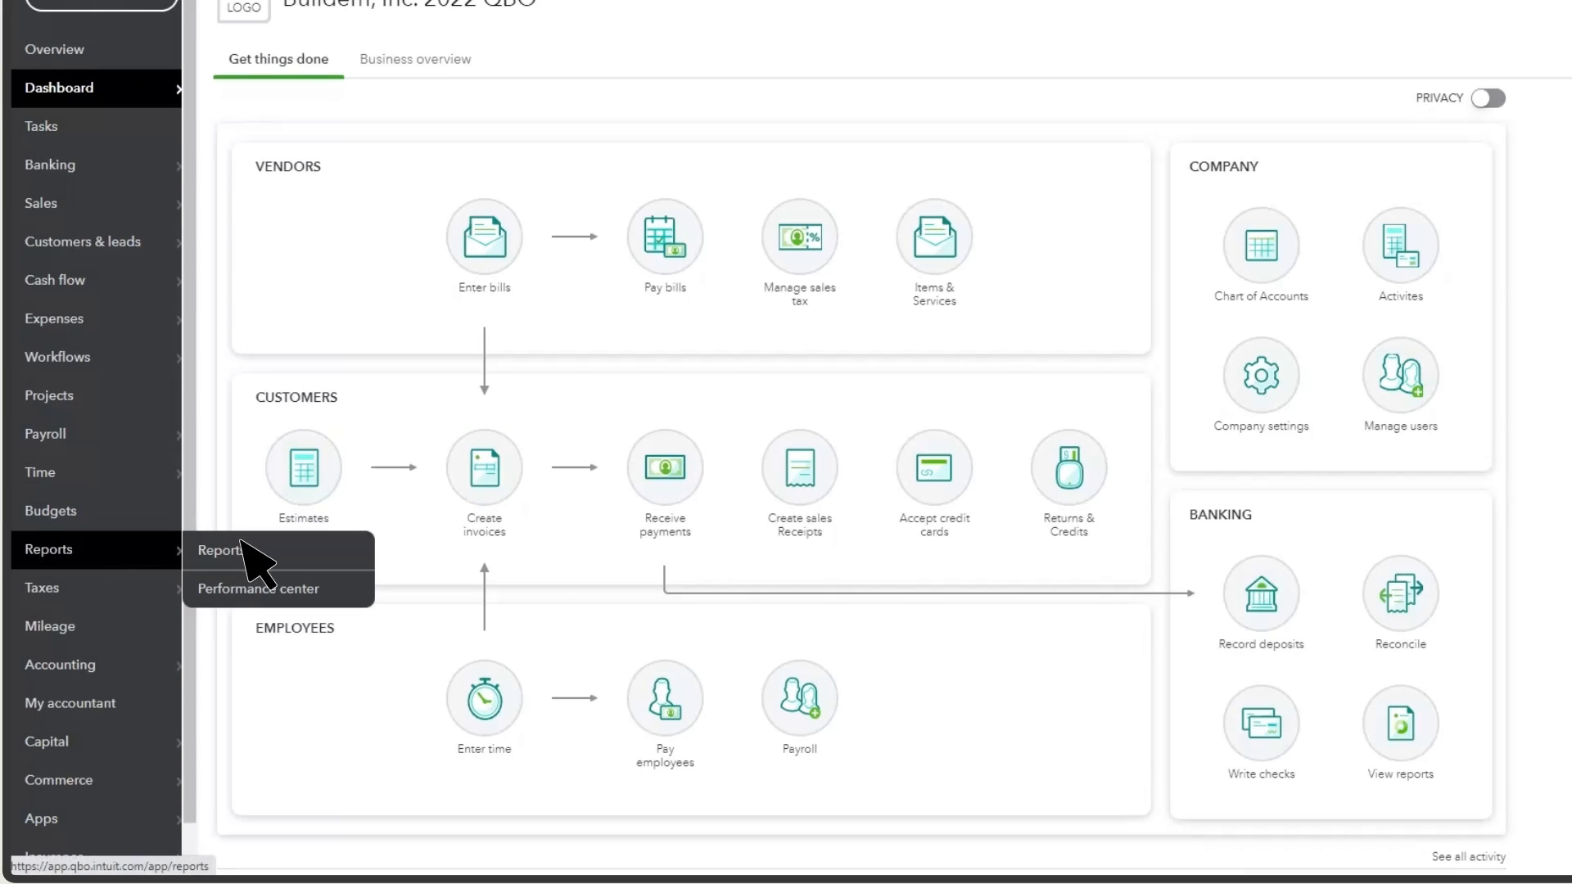
{"action": "left_click", "coordinate": [274, 550]}
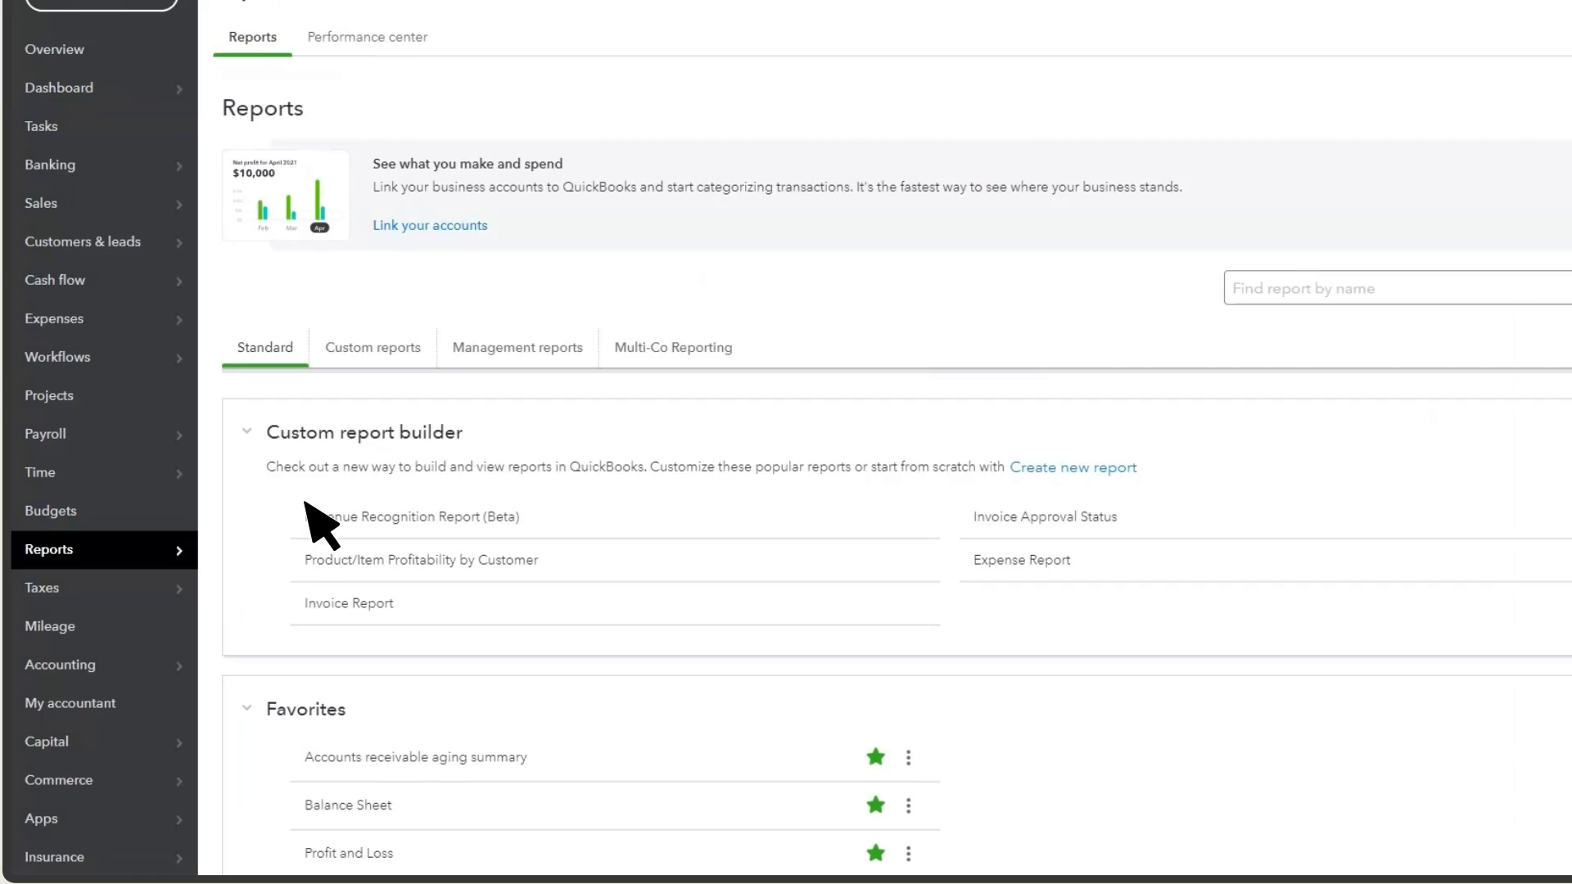
{"action": "scroll", "coordinate": [328, 504], "scroll_direction": "down", "scroll_amount": 5}
{"action": "left_click", "coordinate": [348, 466]}
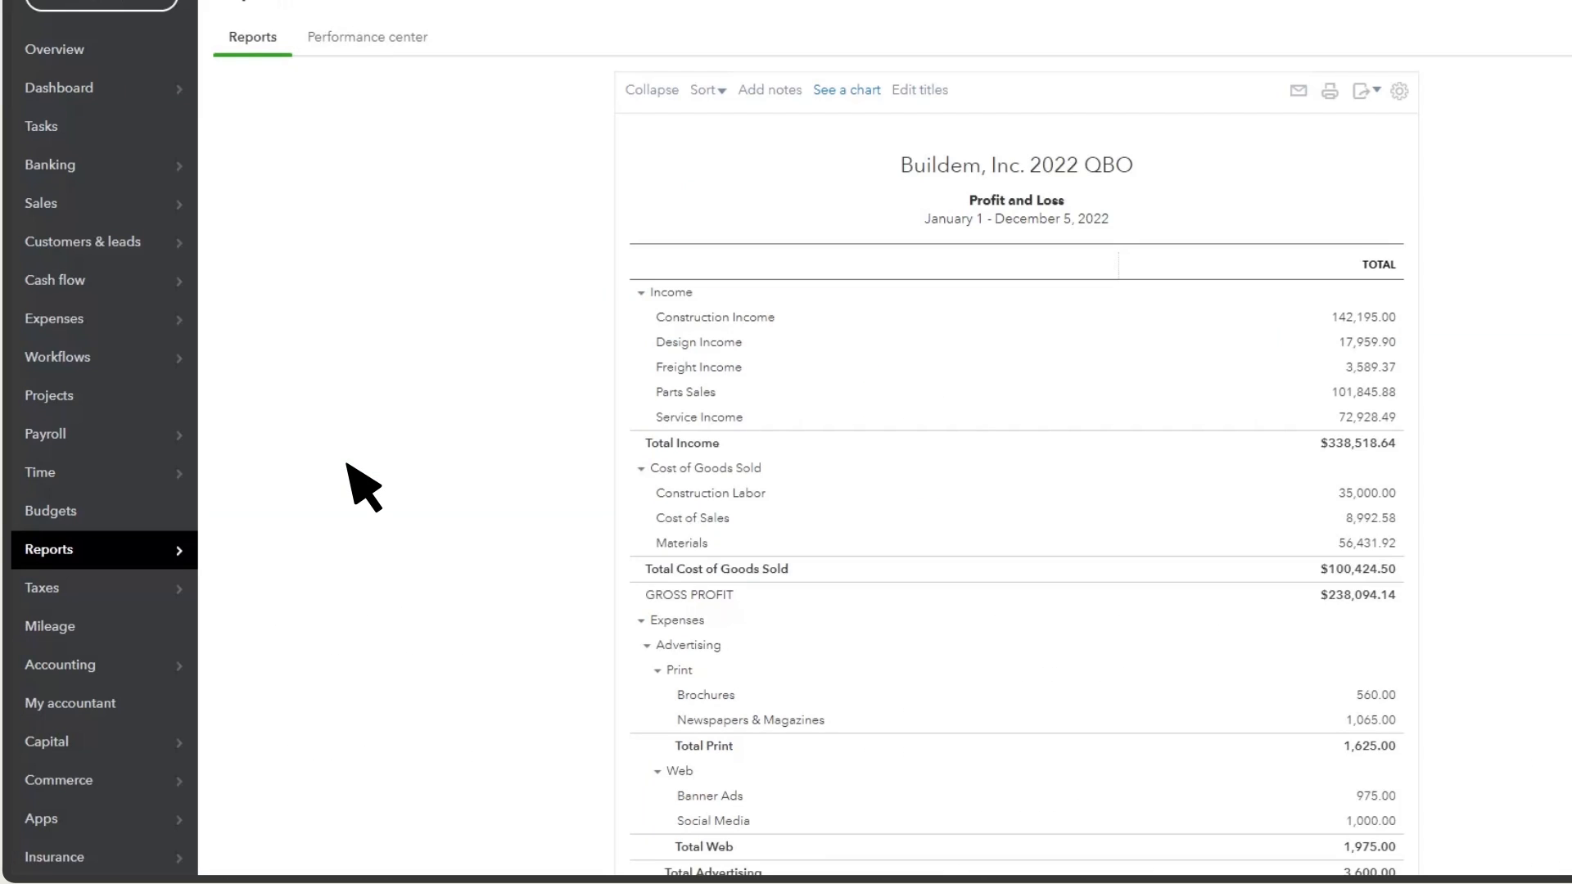
{"action": "scroll", "coordinate": [1249, 702], "scroll_direction": "down", "scroll_amount": 5}
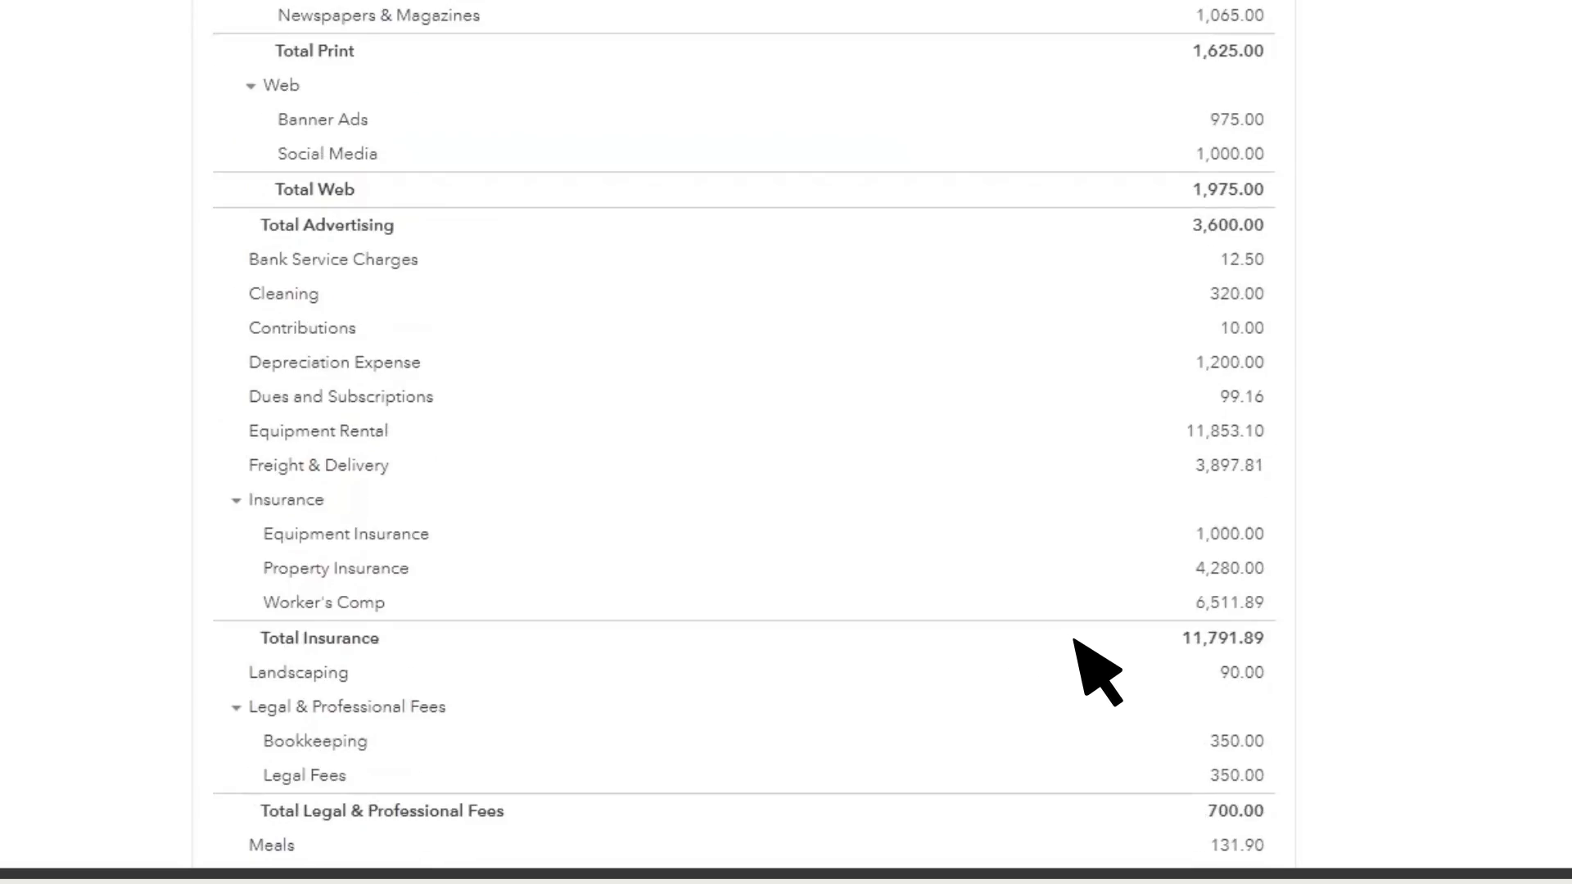
{"action": "scroll", "coordinate": [1064, 637], "scroll_direction": "down", "scroll_amount": 10}
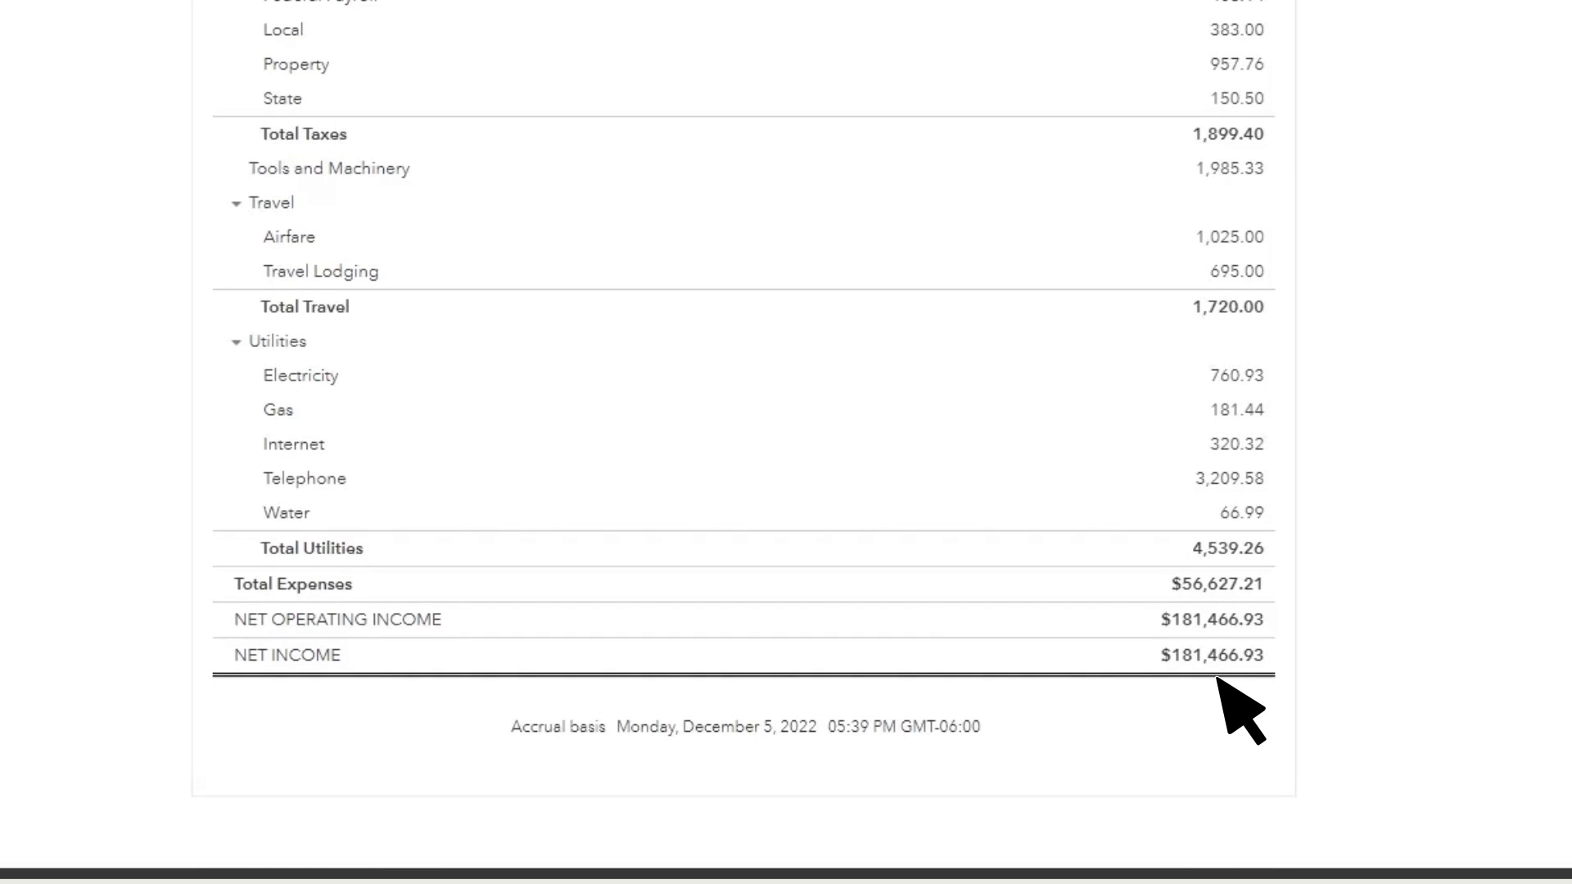